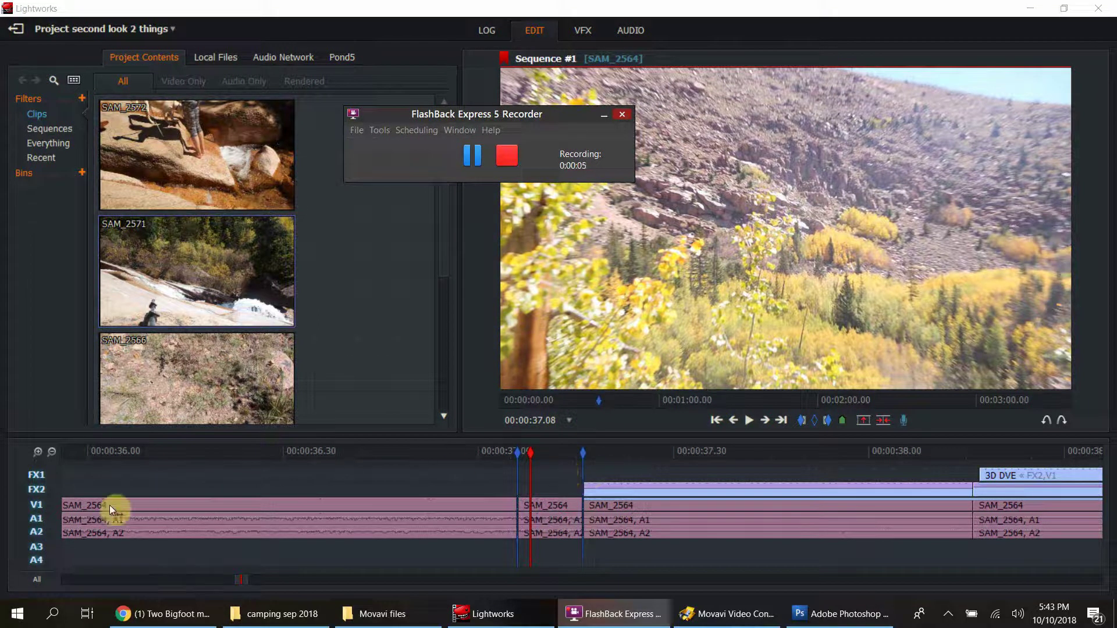
Zoom the timeline in on the short SAM_2564 segment near 37 seconds.
left_click(52, 453)
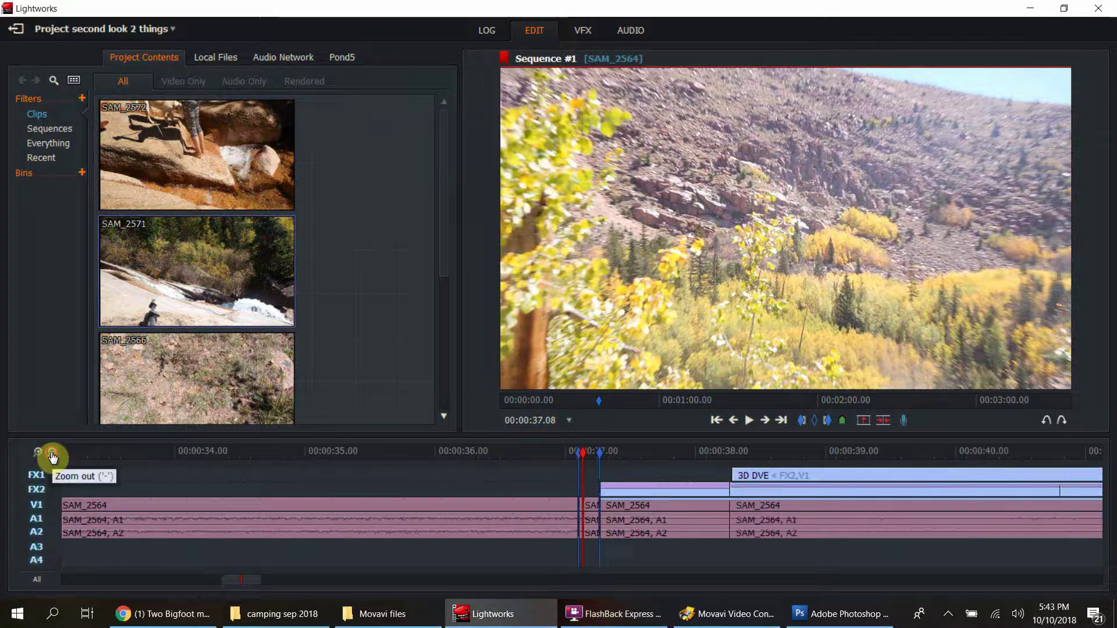
left_click(52, 454)
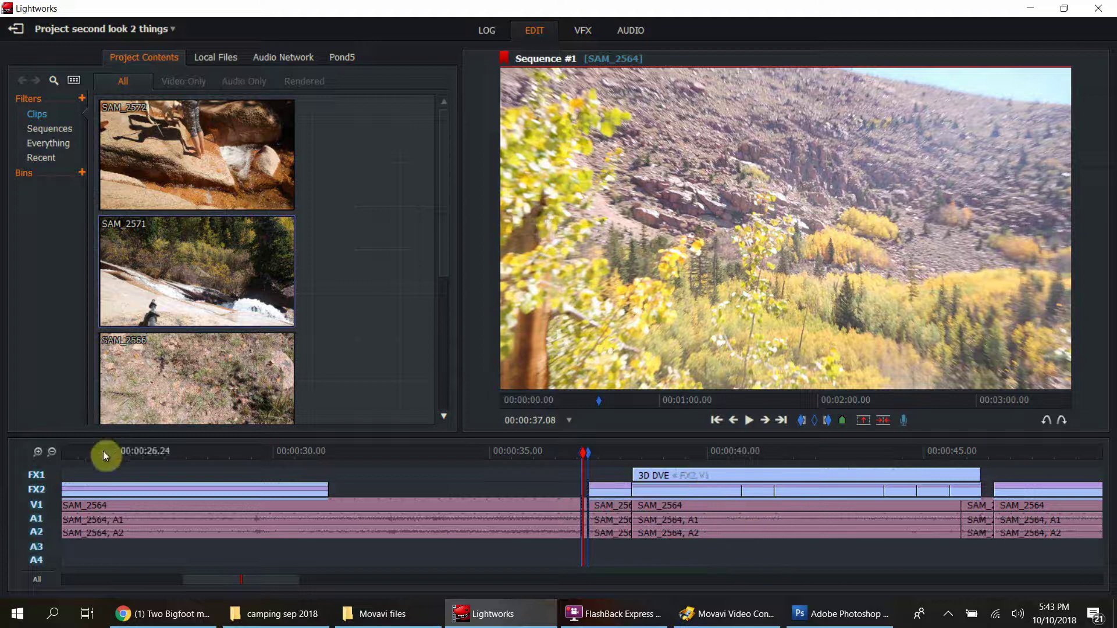
left_click(38, 452)
left_click(38, 452)
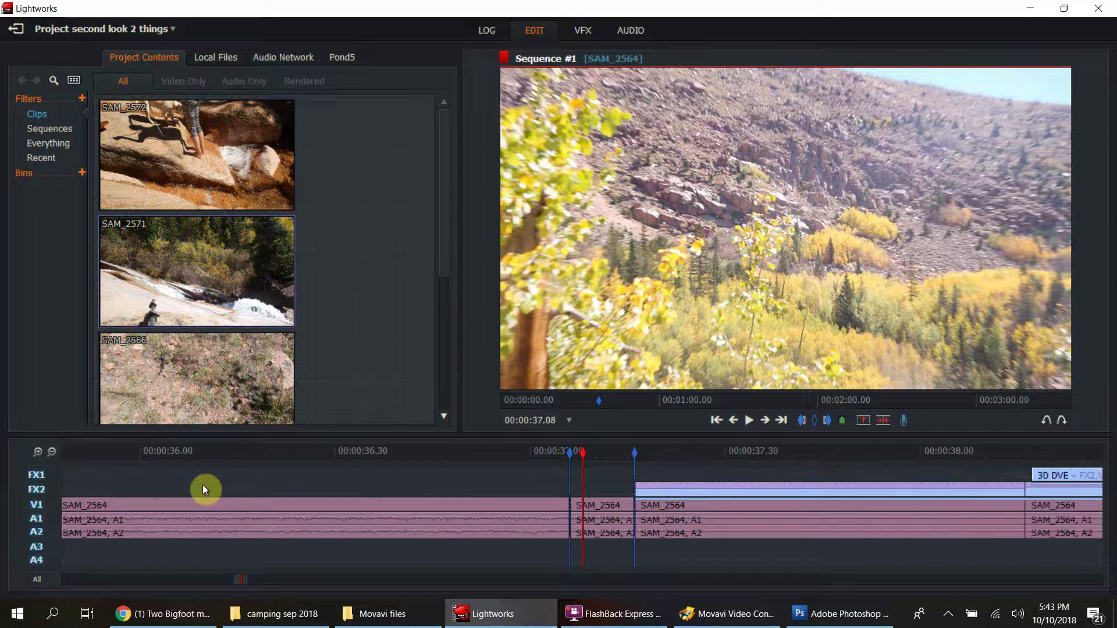
left_click(52, 452)
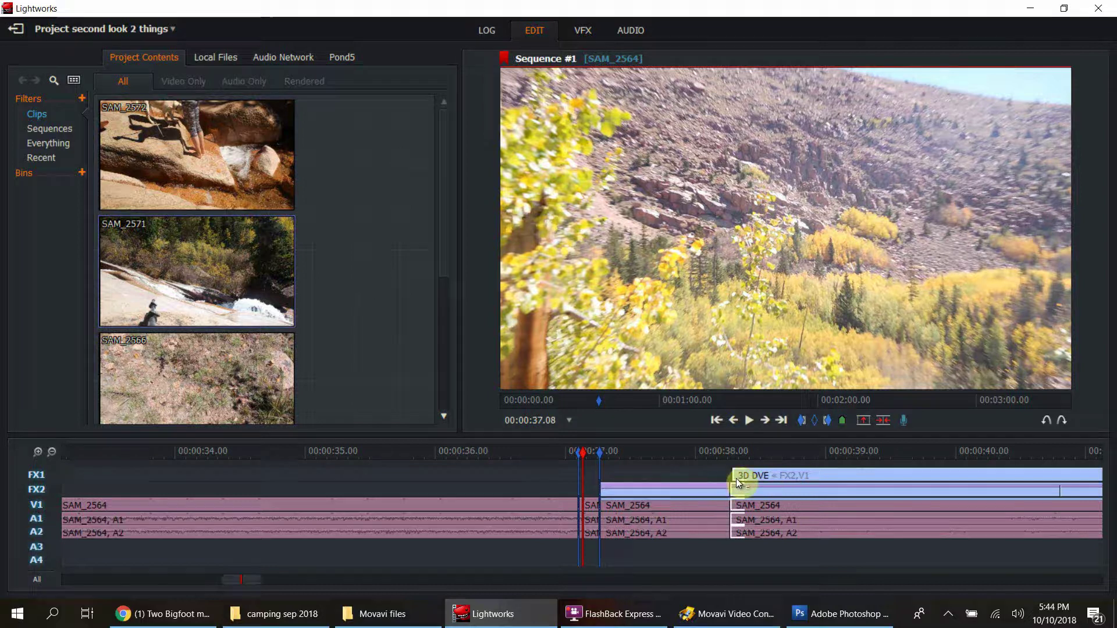
left_click(53, 454)
left_click(53, 453)
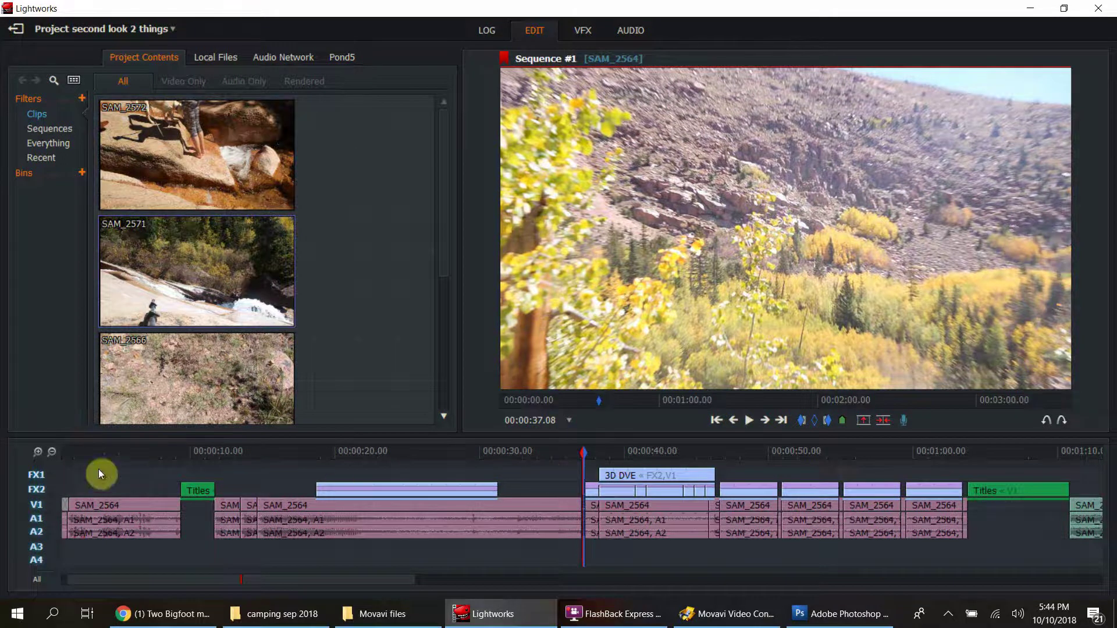
left_click(38, 452)
left_click(37, 452)
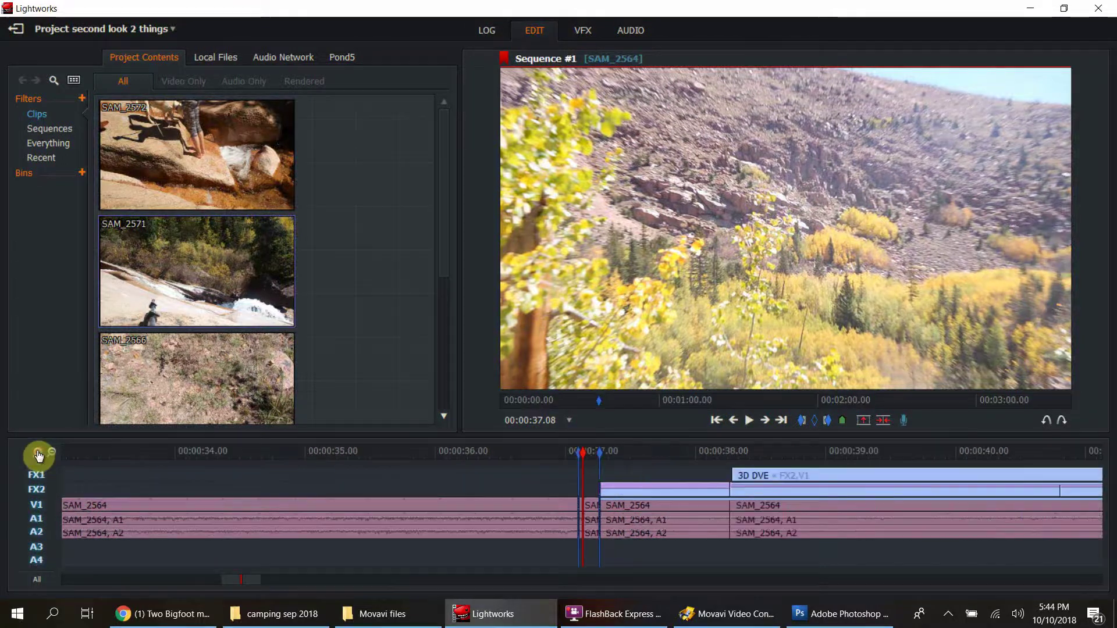
Change that segment's speed to 2% with the Speed.. command.
right_click(589, 506)
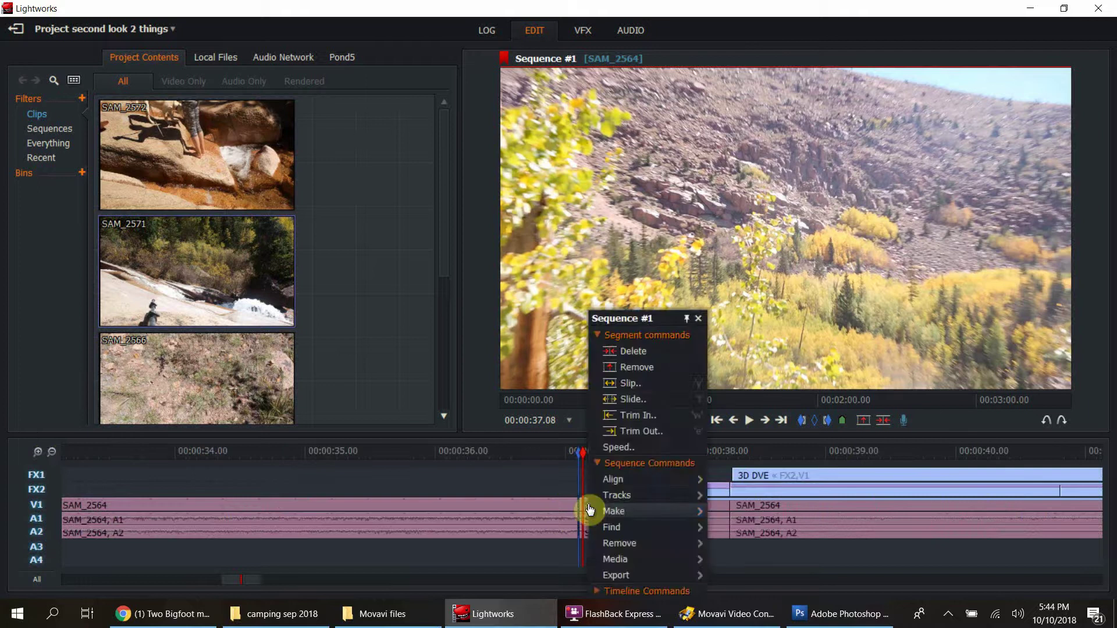
left_click(608, 447)
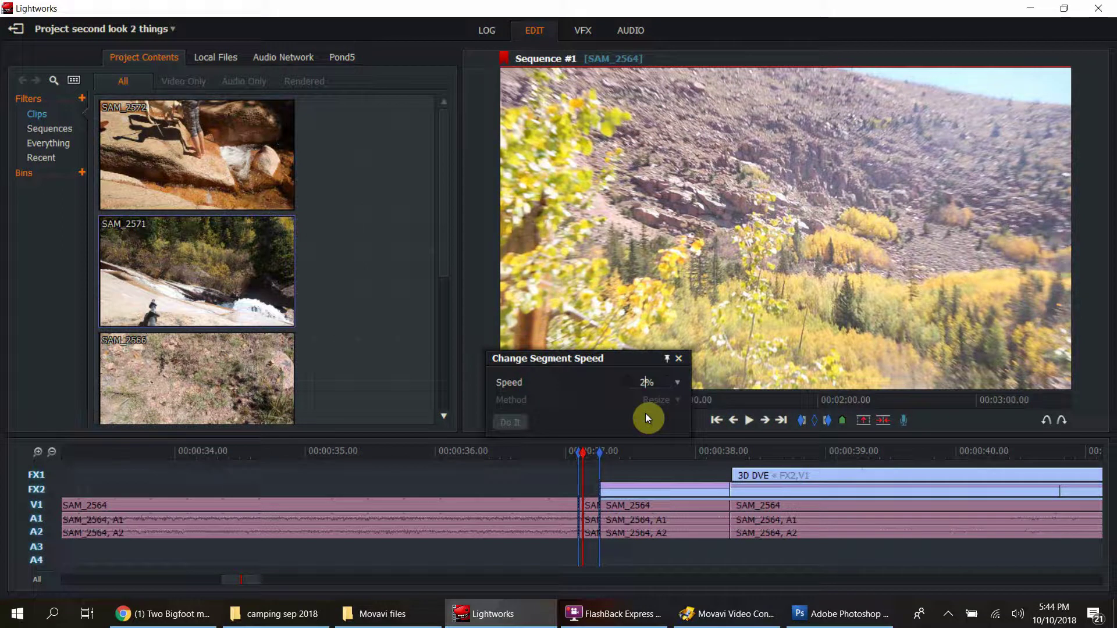
type("2")
left_click(512, 423)
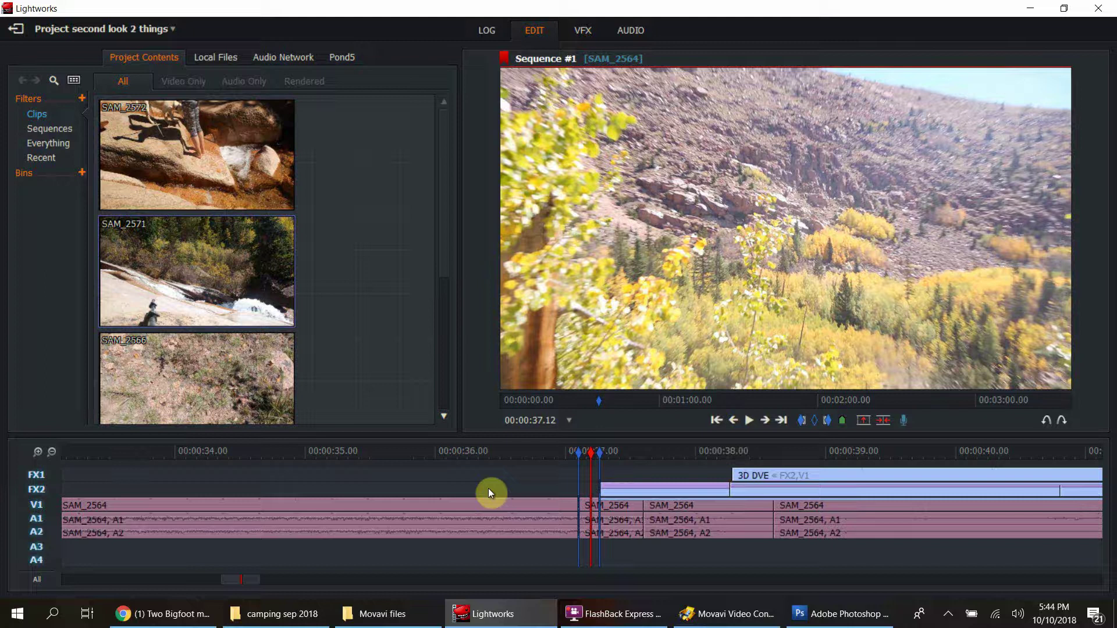
Trim the cuts after the slowed segment left so V1 meets the 3D DVE boundaries on FX2.
left_click(52, 451)
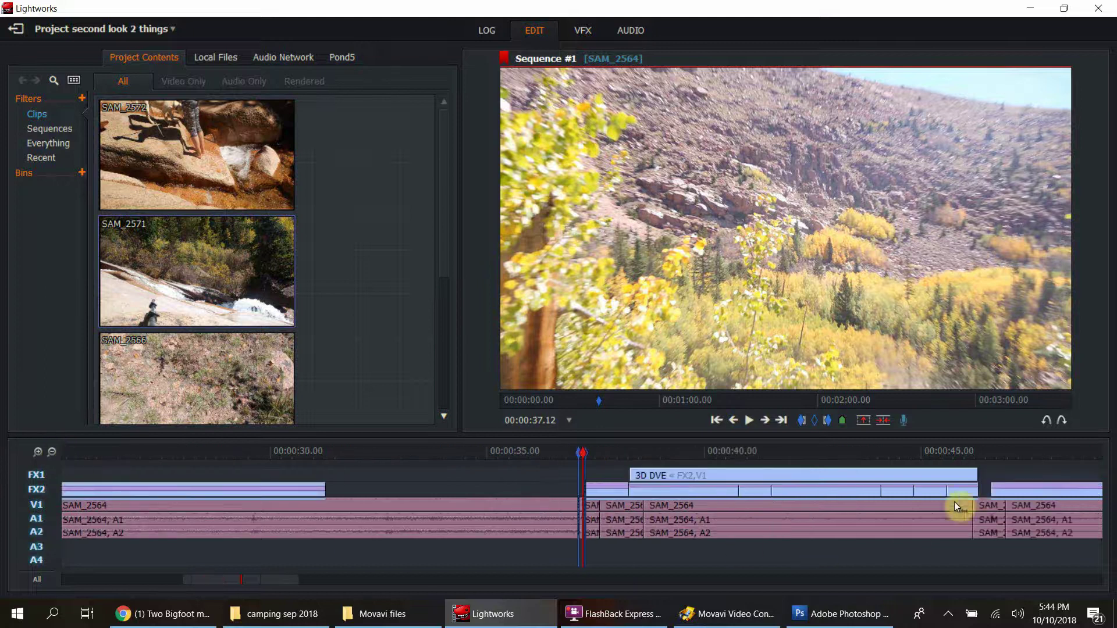
left_click(721, 511)
left_click_drag(1016, 493, 972, 501)
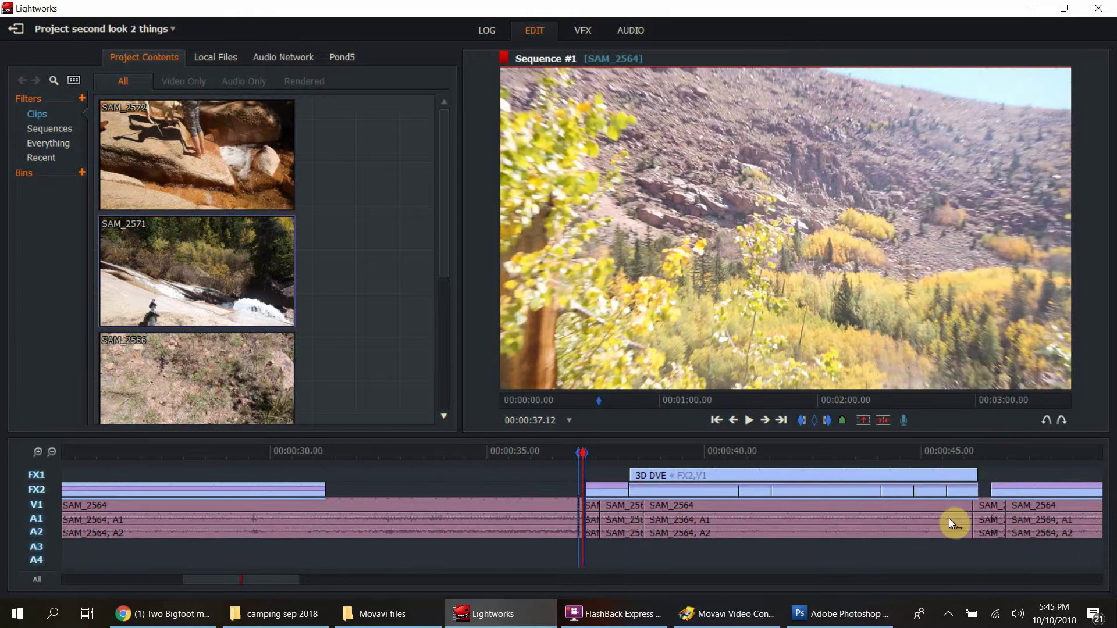
left_click(948, 524)
left_click(820, 517)
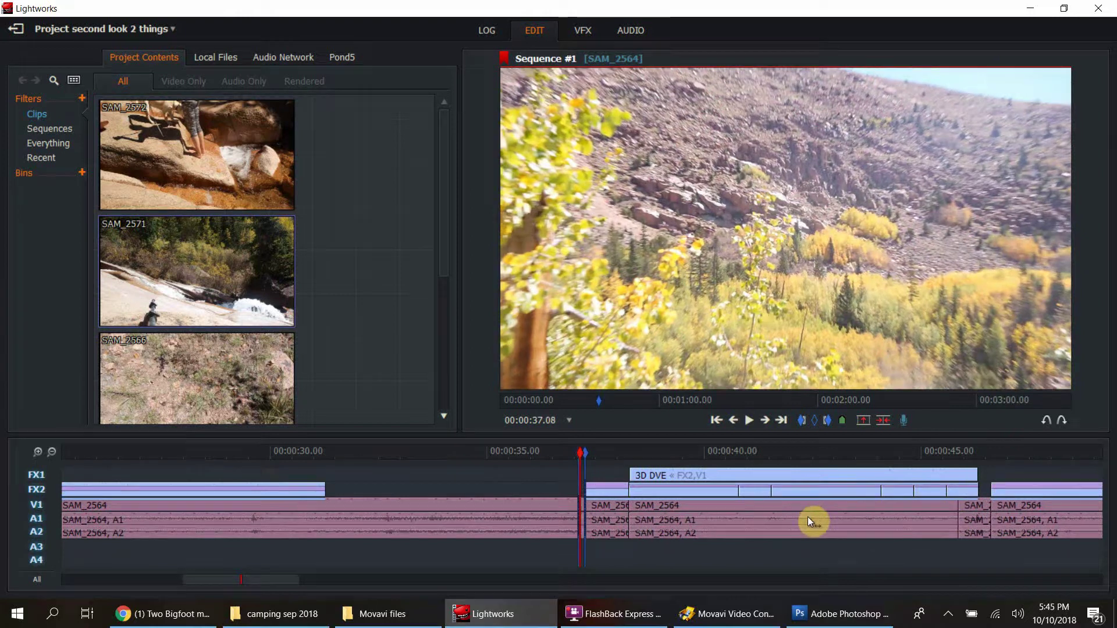
left_click(1058, 497)
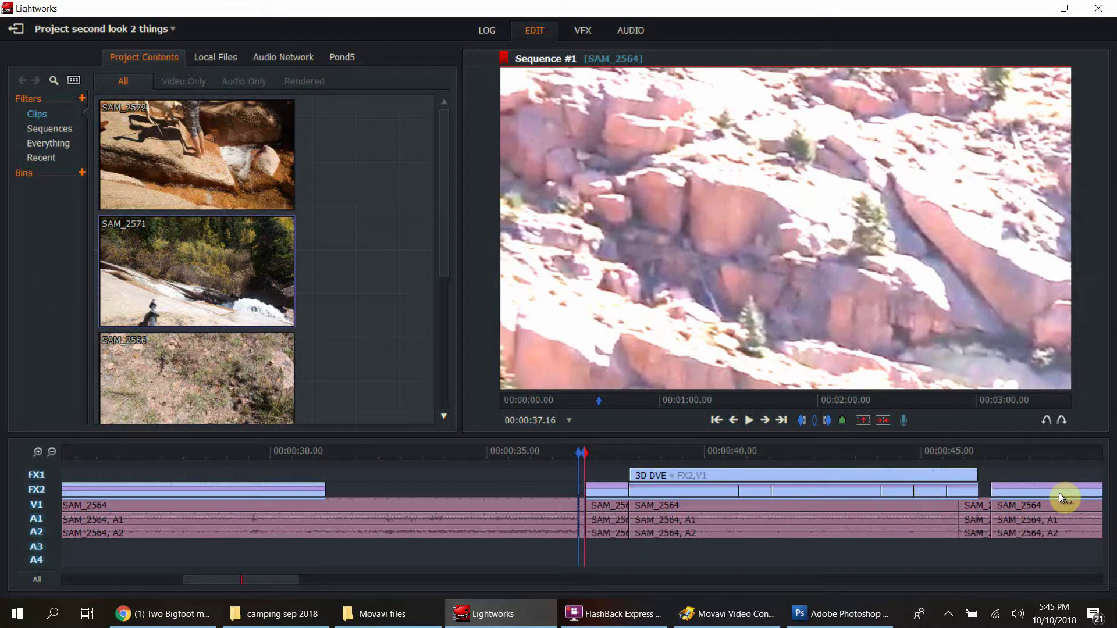
left_click(991, 488)
left_click(989, 484)
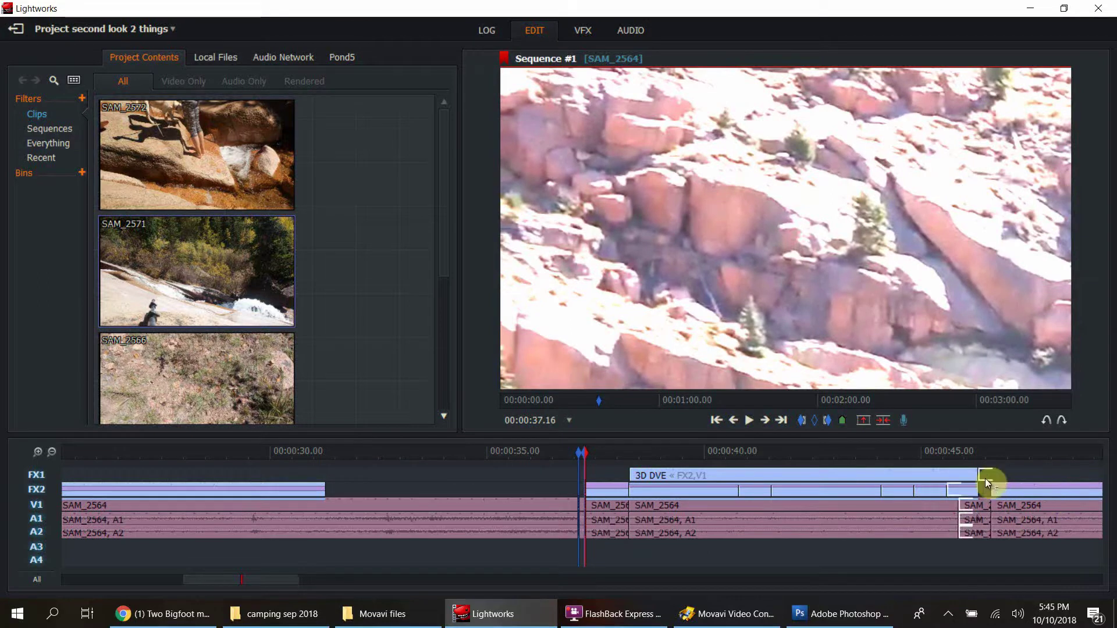
left_click(965, 452)
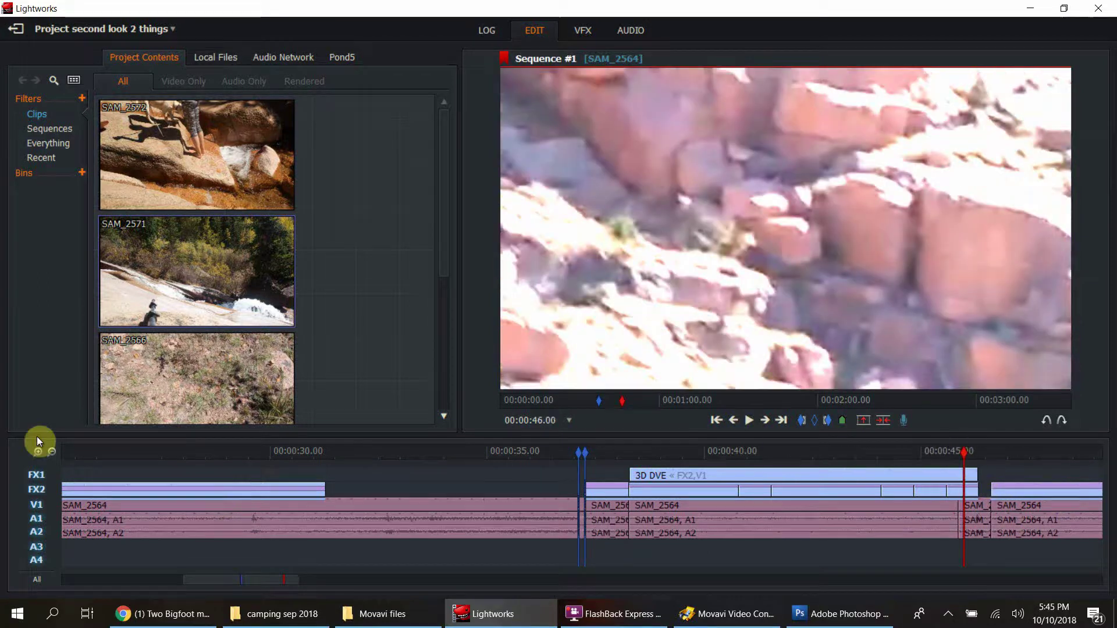
left_click(51, 454)
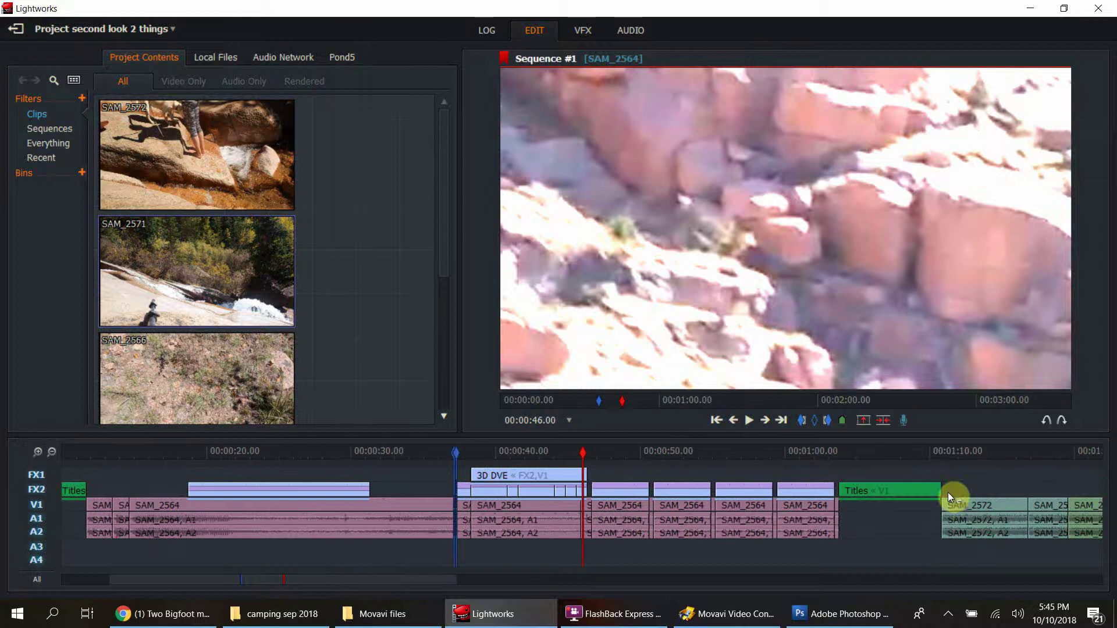
Bring the playhead from 00:00:35.39 onto the slowed segment.
left_click(434, 452)
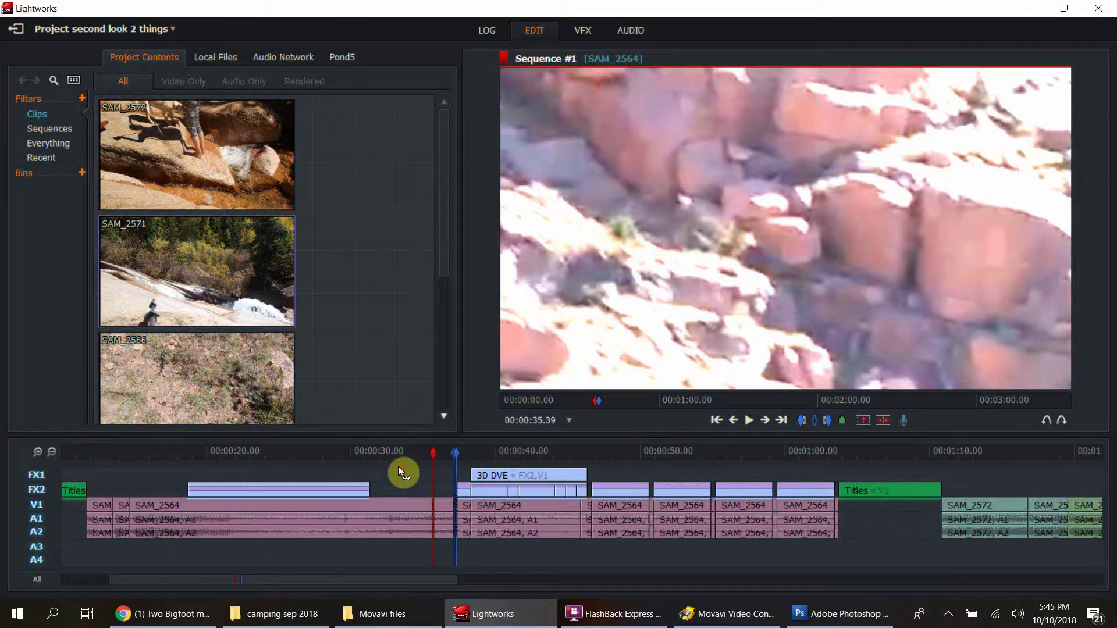
left_click(34, 453)
left_click(35, 454)
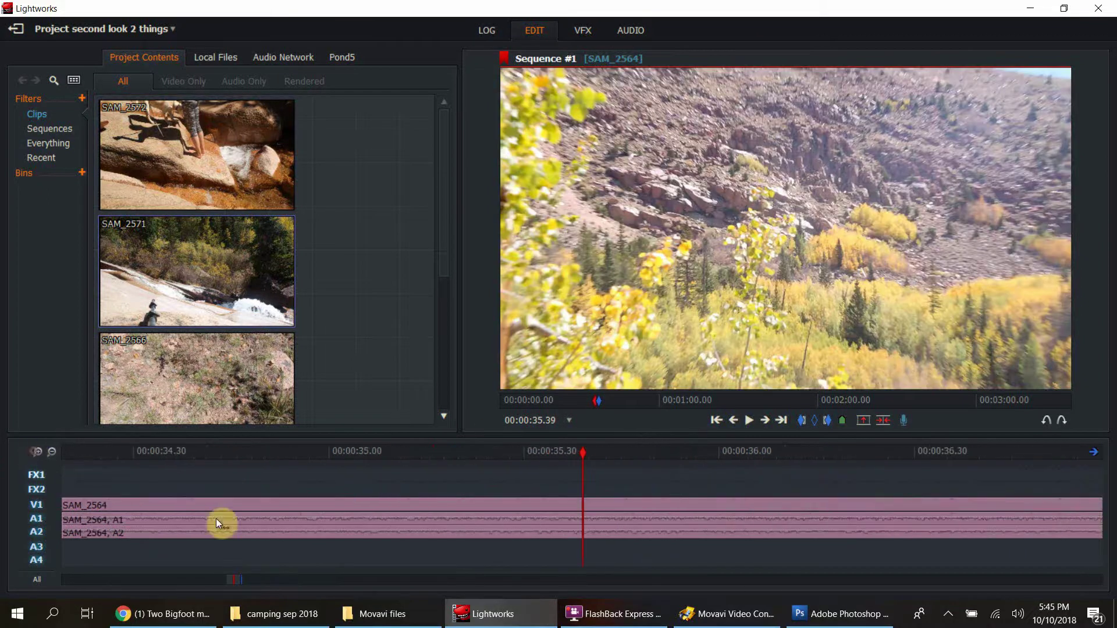
left_click(54, 453)
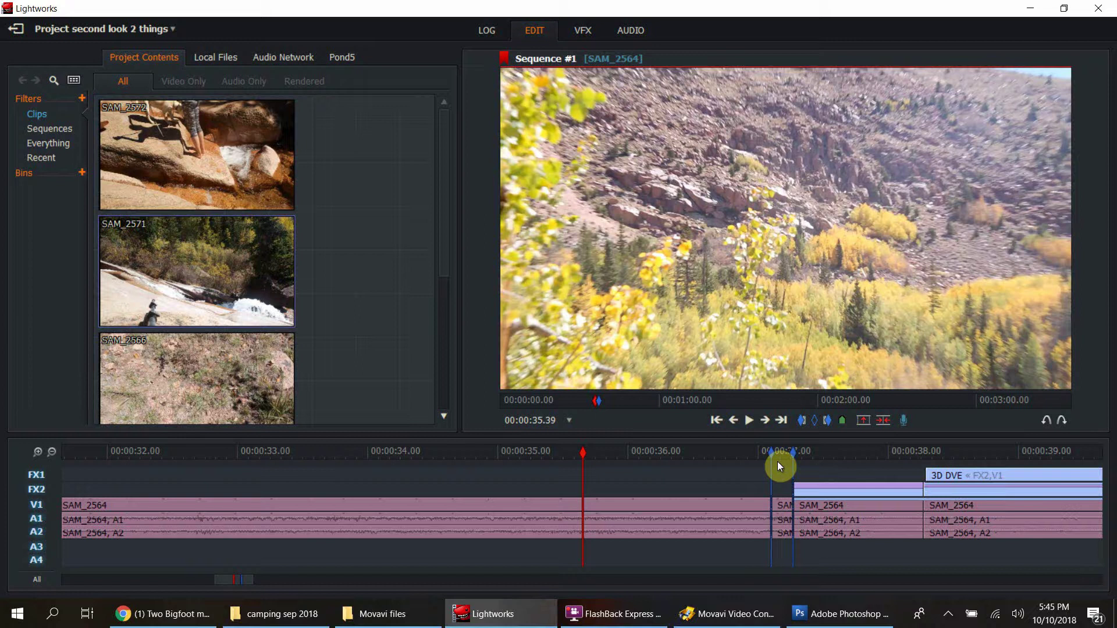
left_click_drag(719, 461, 785, 456)
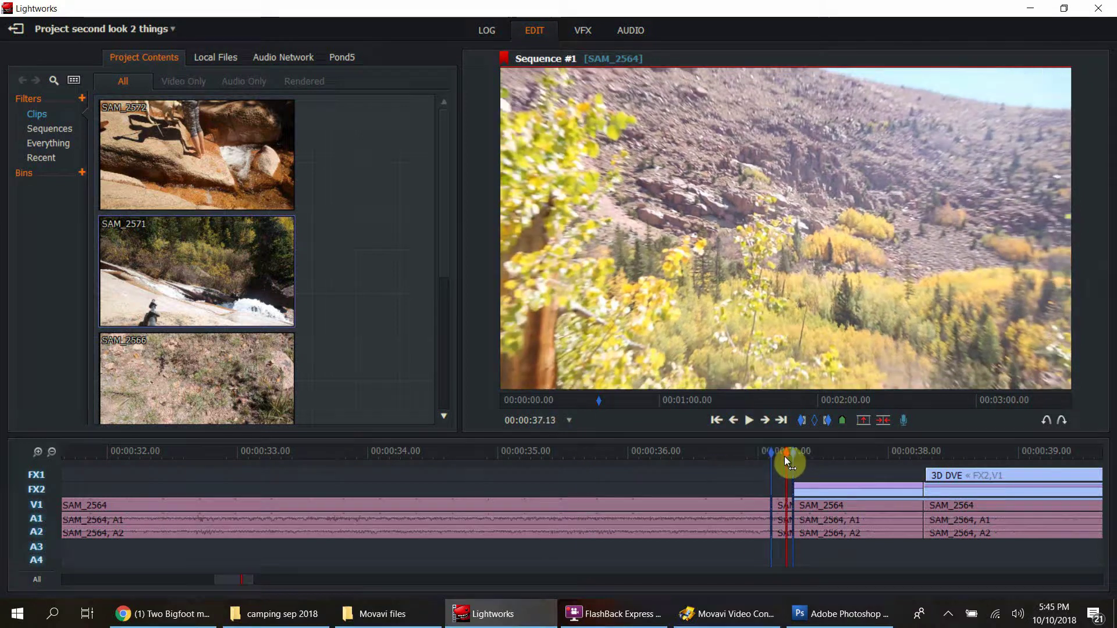
left_click(813, 526)
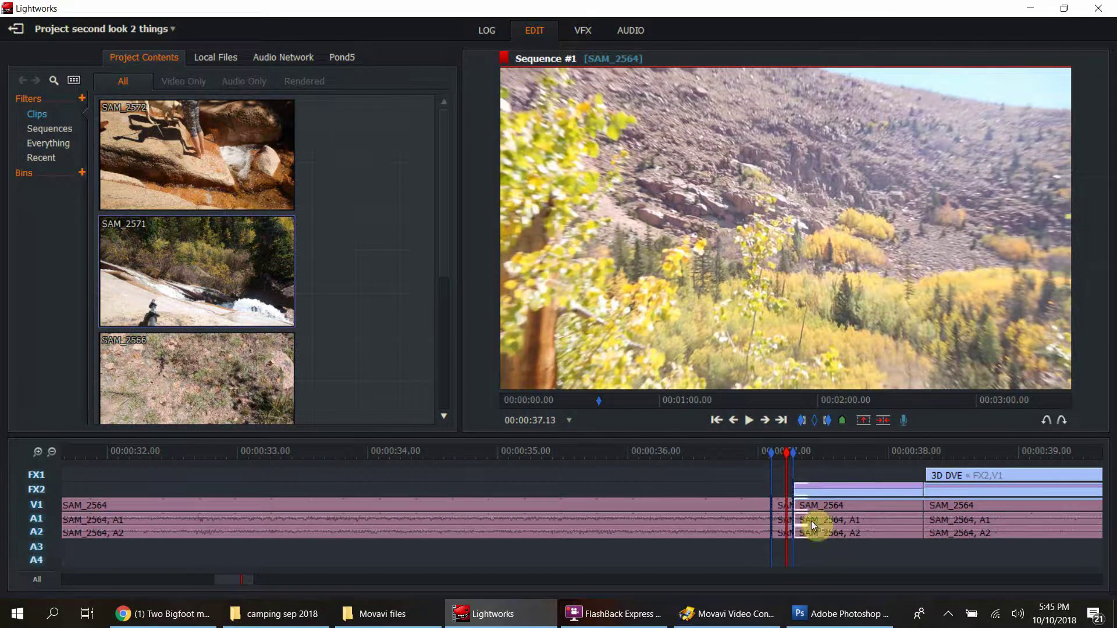
Replace the old in mark with a new one at 00:00:37.16, the slowed segment's end.
left_click(38, 452)
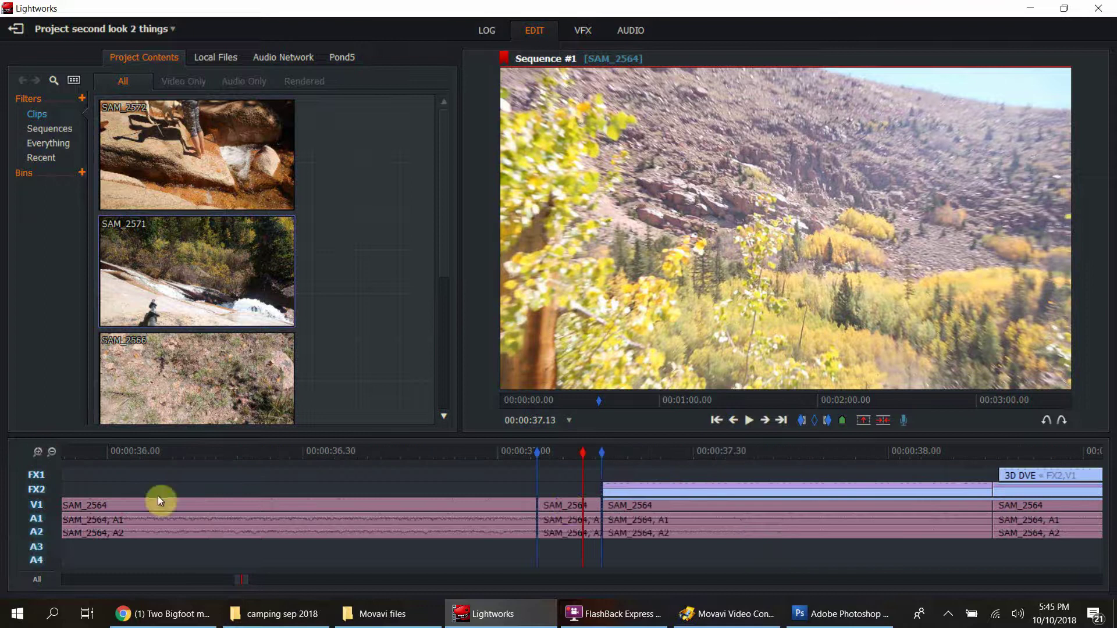
left_click(561, 484)
left_click(560, 501)
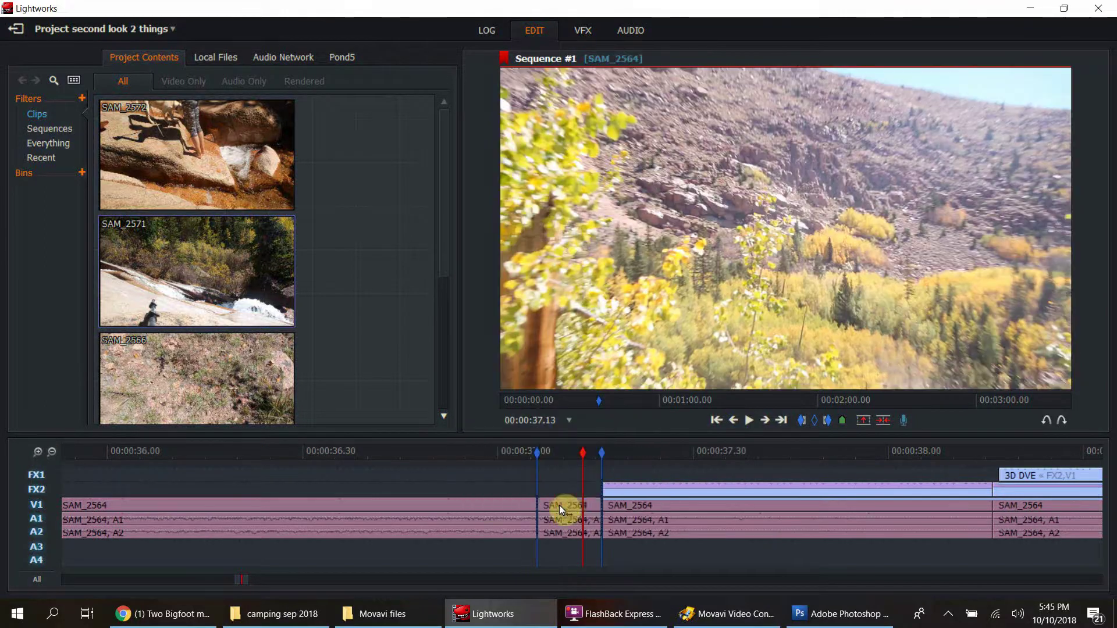
left_click_drag(595, 458, 601, 461)
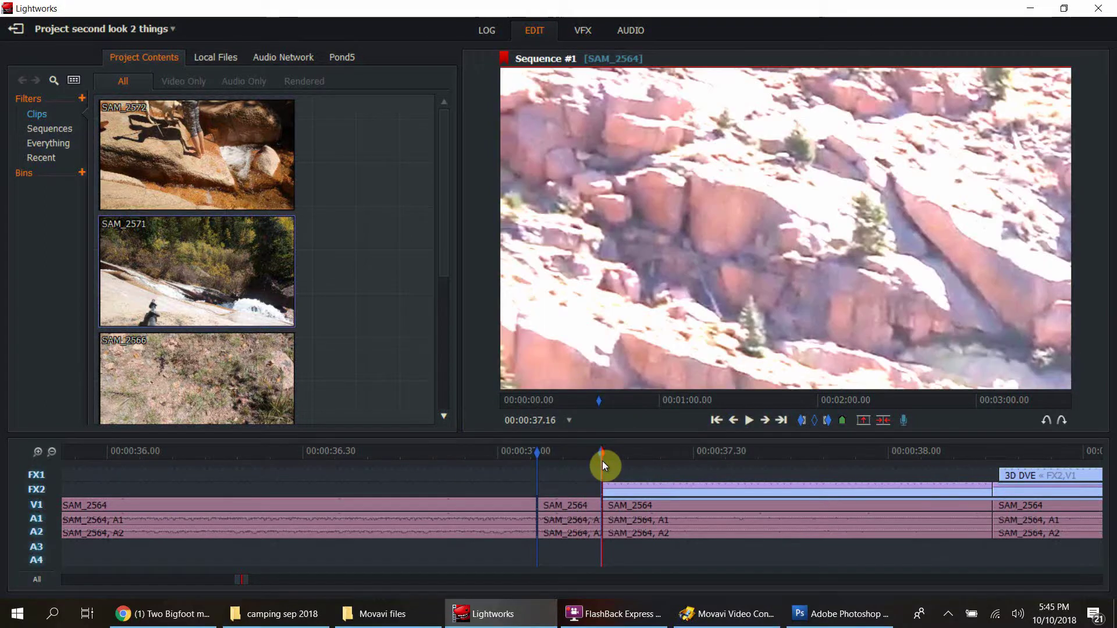
left_click(813, 421)
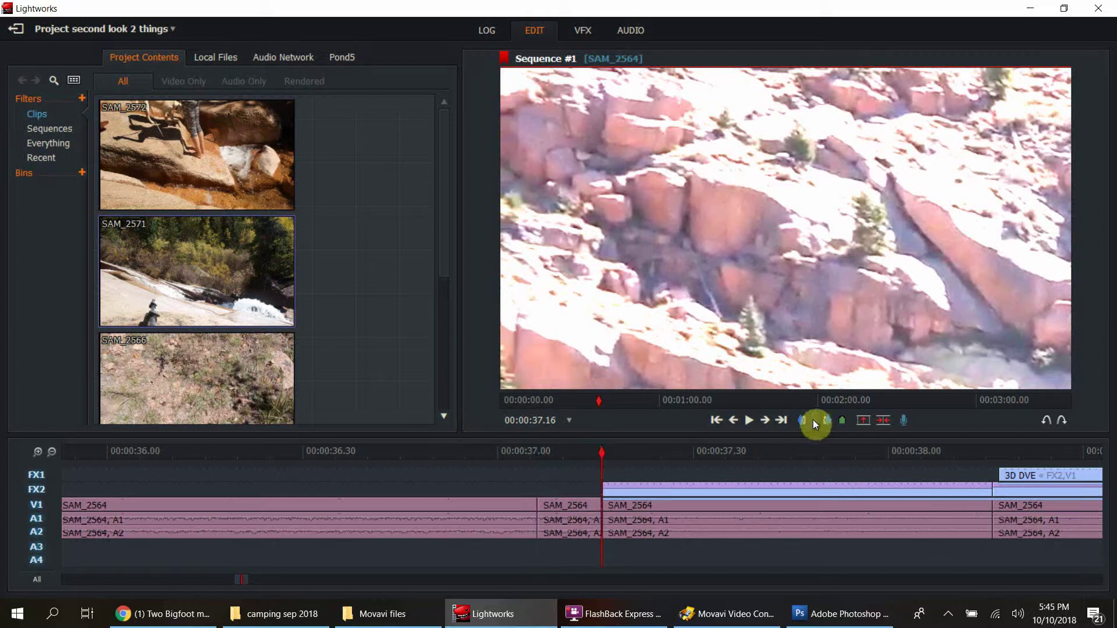
left_click(800, 422)
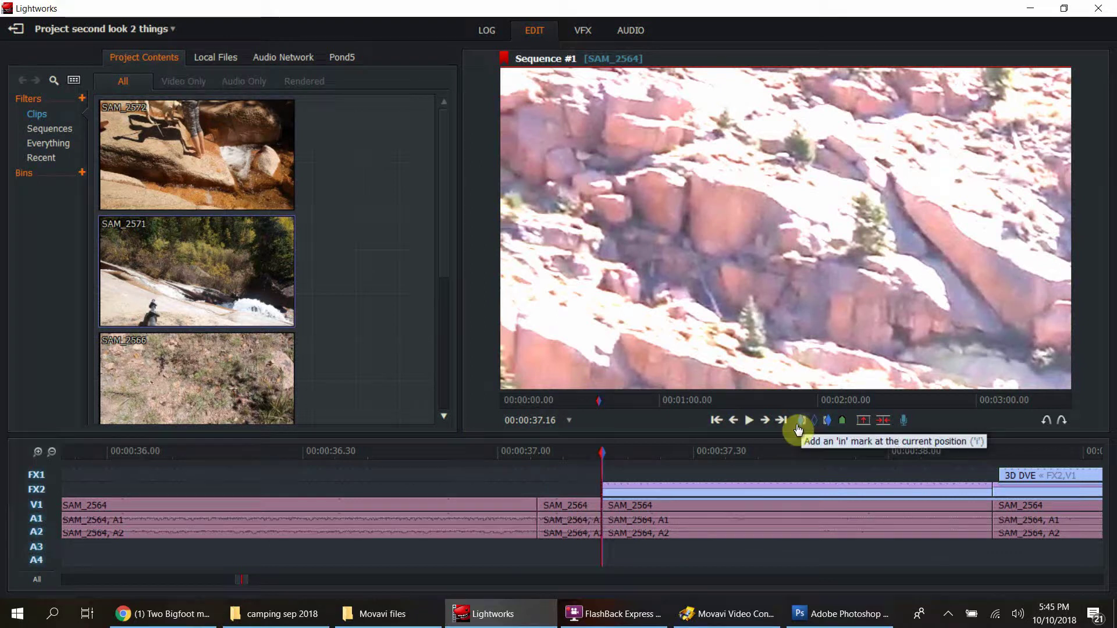
Set an out mark at 00:02:16.41, past the last clip.
left_click(52, 452)
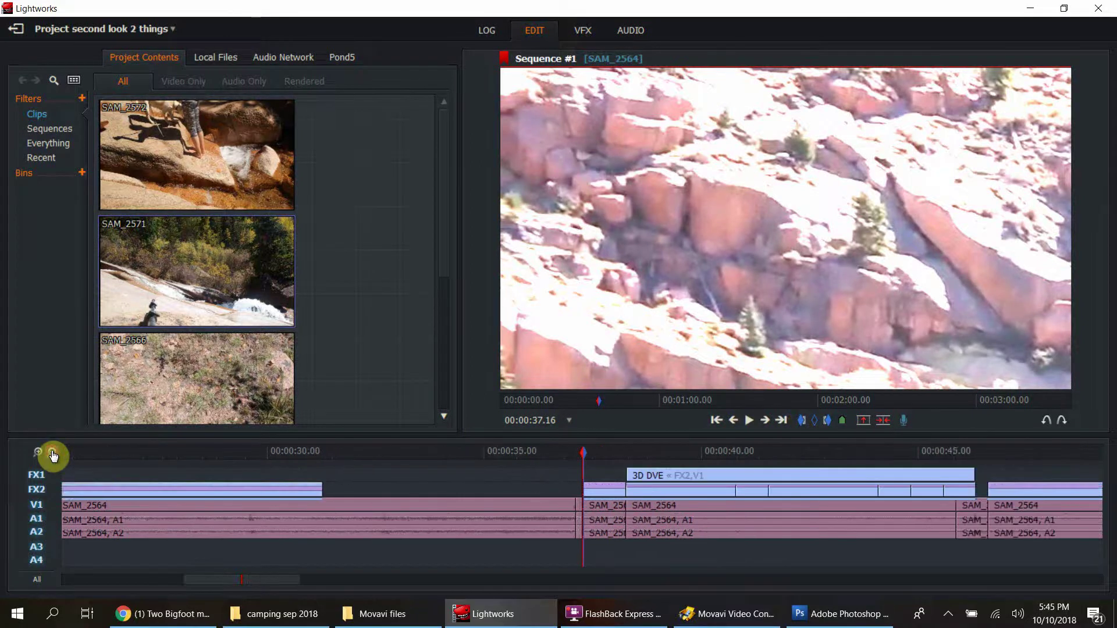
left_click(53, 456)
left_click(53, 456)
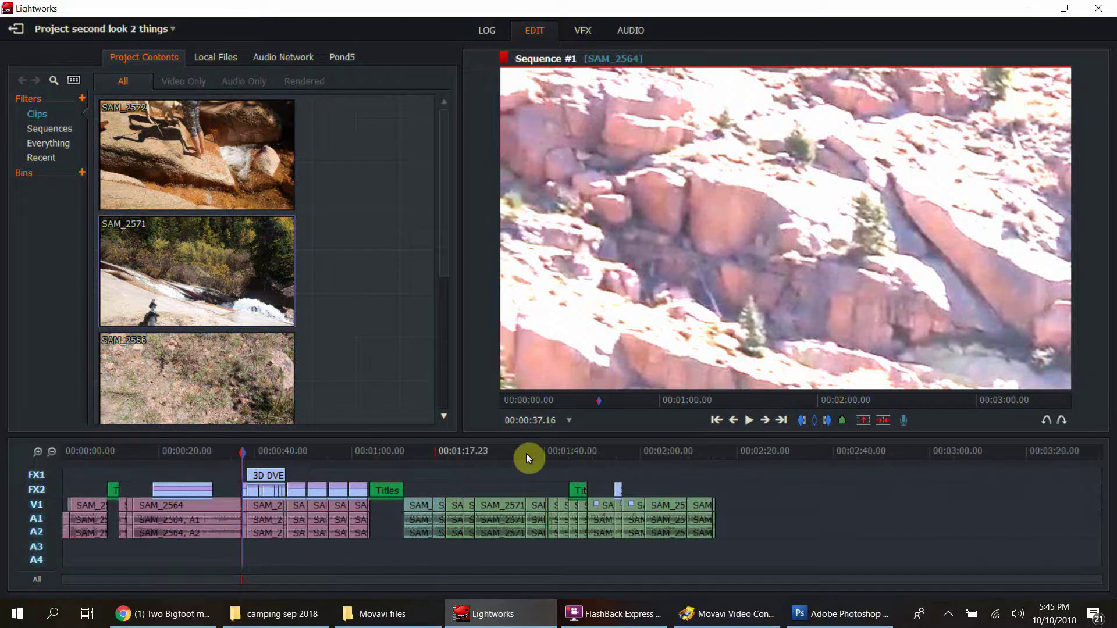
left_click(720, 451)
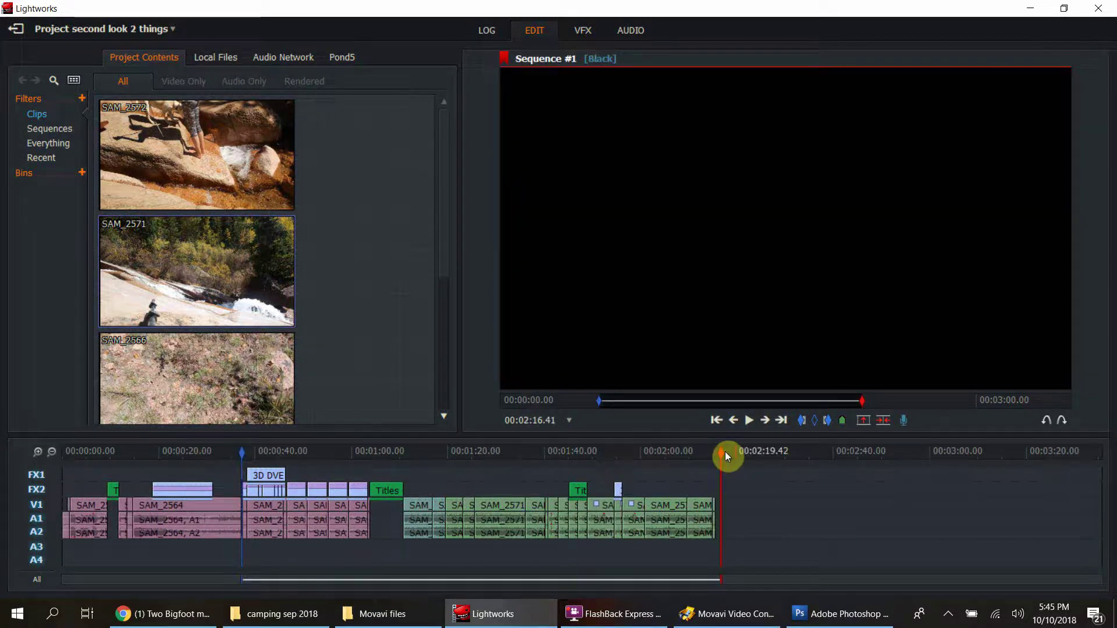
left_click(828, 422)
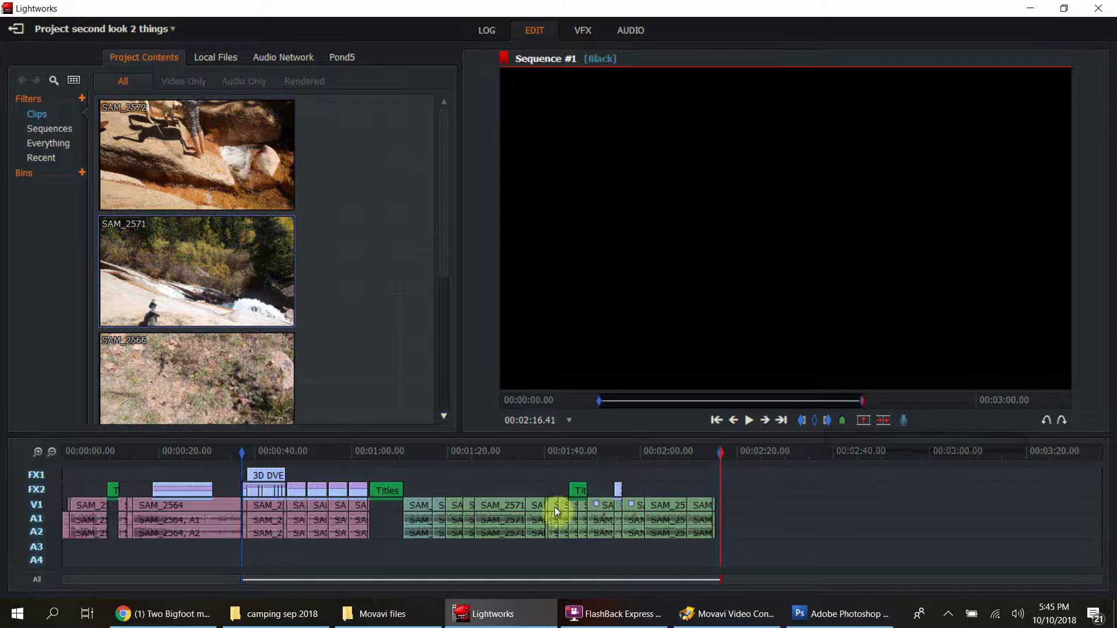
Shift the clips, 3D DVE and titles from 00:00:37 onward later, to start near 00:00:54.
left_click(526, 506)
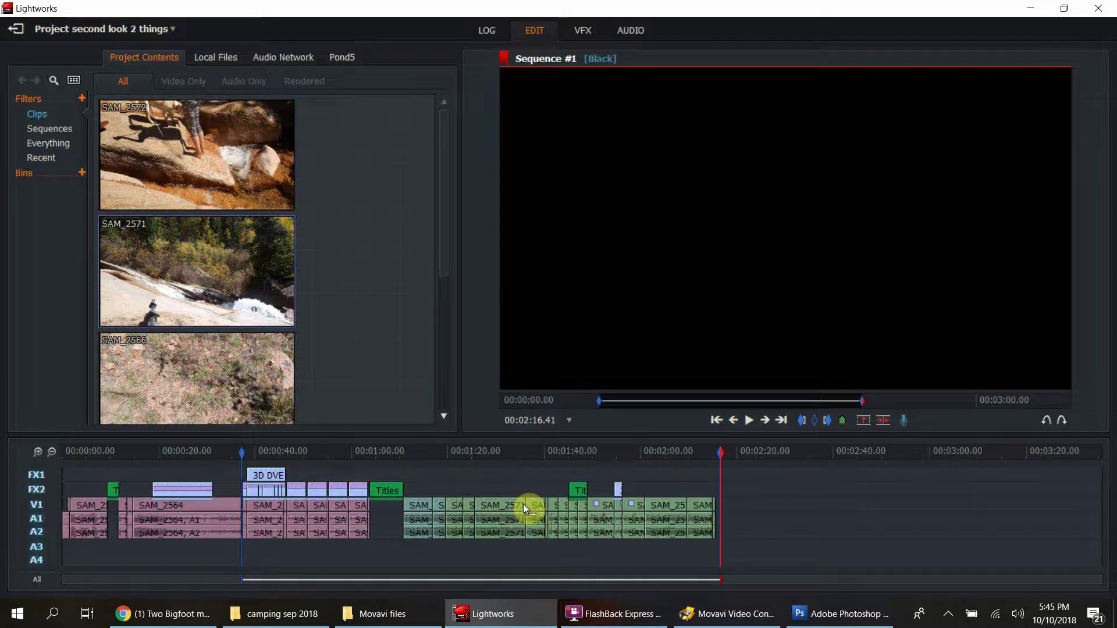
left_click(530, 504)
left_click(414, 496)
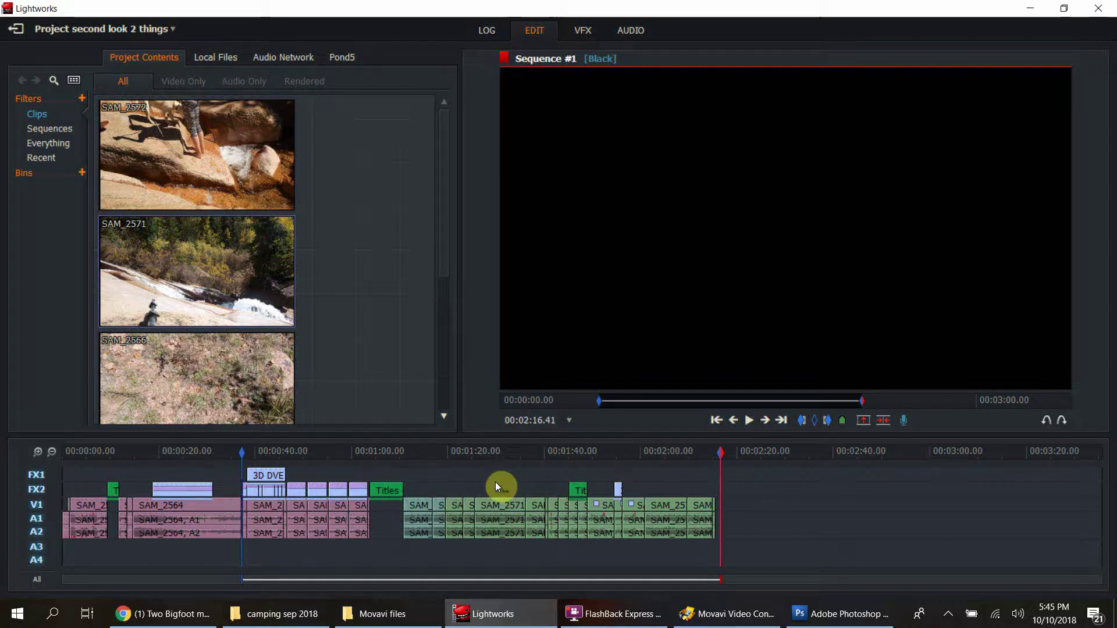
left_click_drag(496, 504, 582, 511)
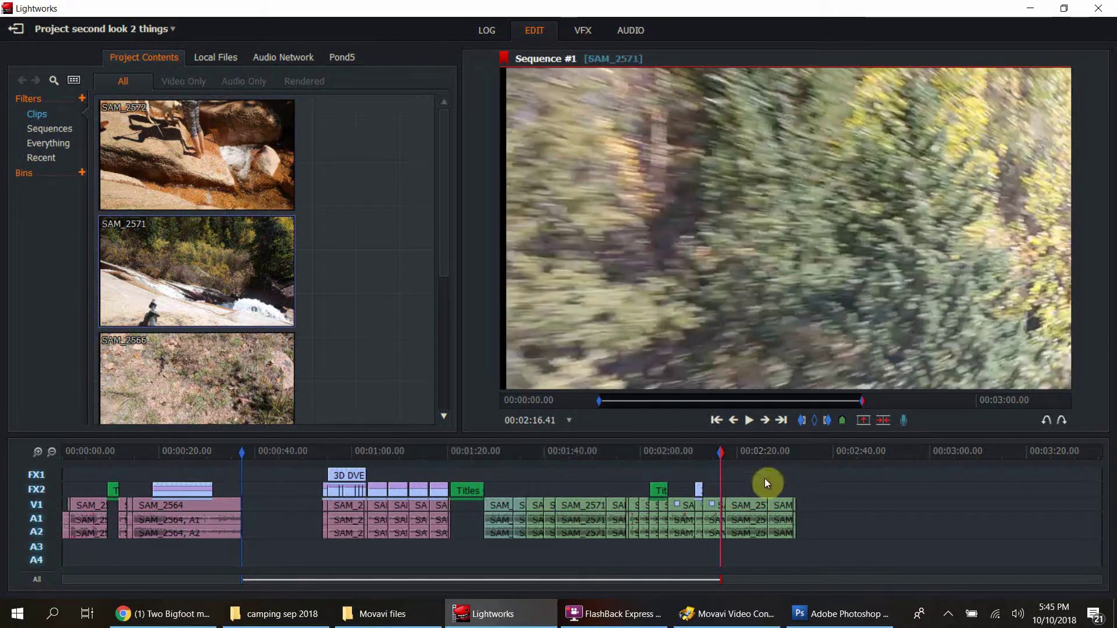
Clear the in/out marks and zoom in to put the playhead at 00:00:37.02.
left_click(815, 420)
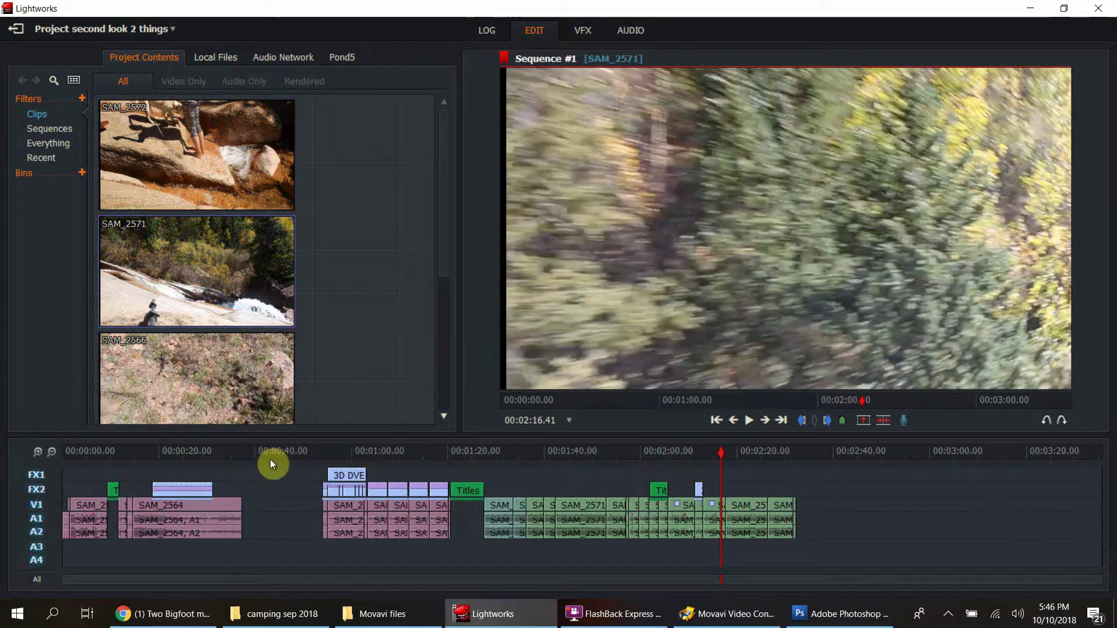
left_click(241, 459)
left_click(37, 453)
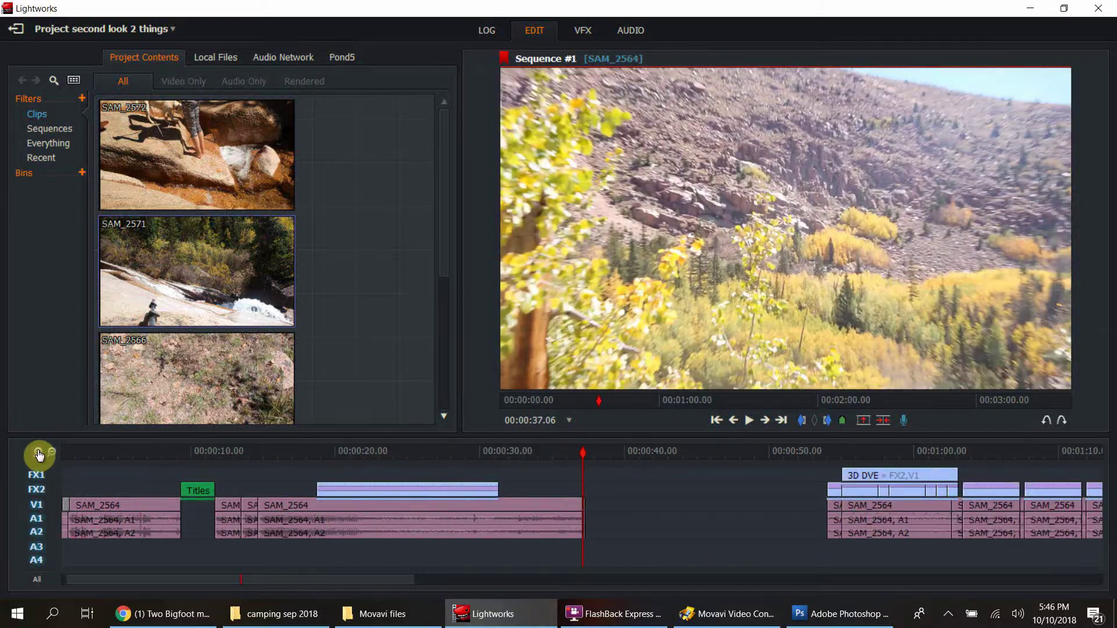
left_click(37, 452)
left_click(38, 453)
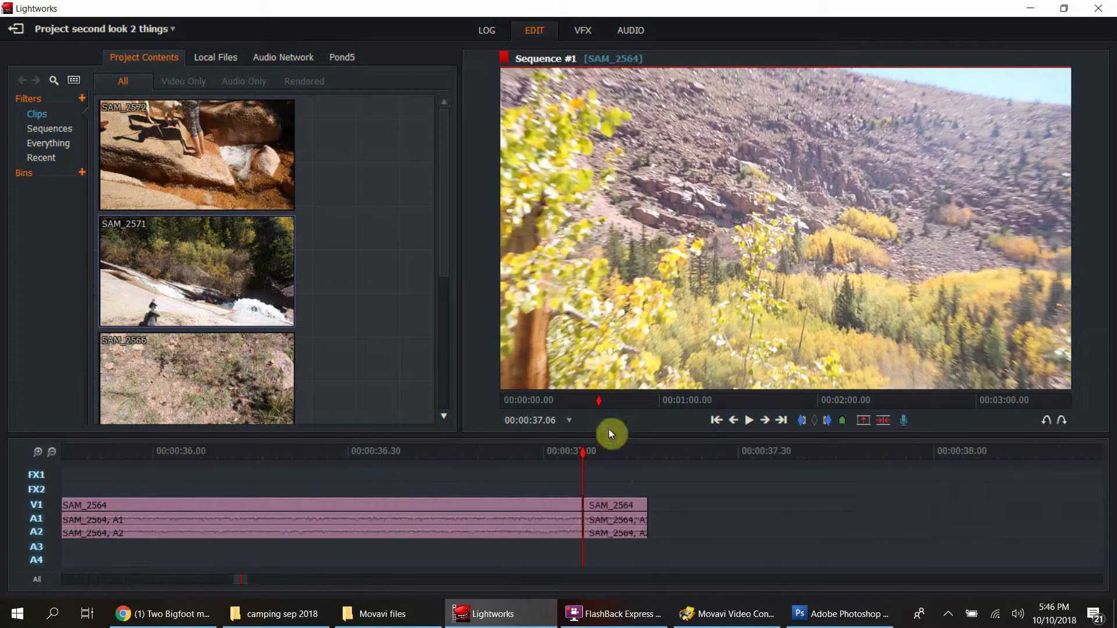
left_click(556, 454)
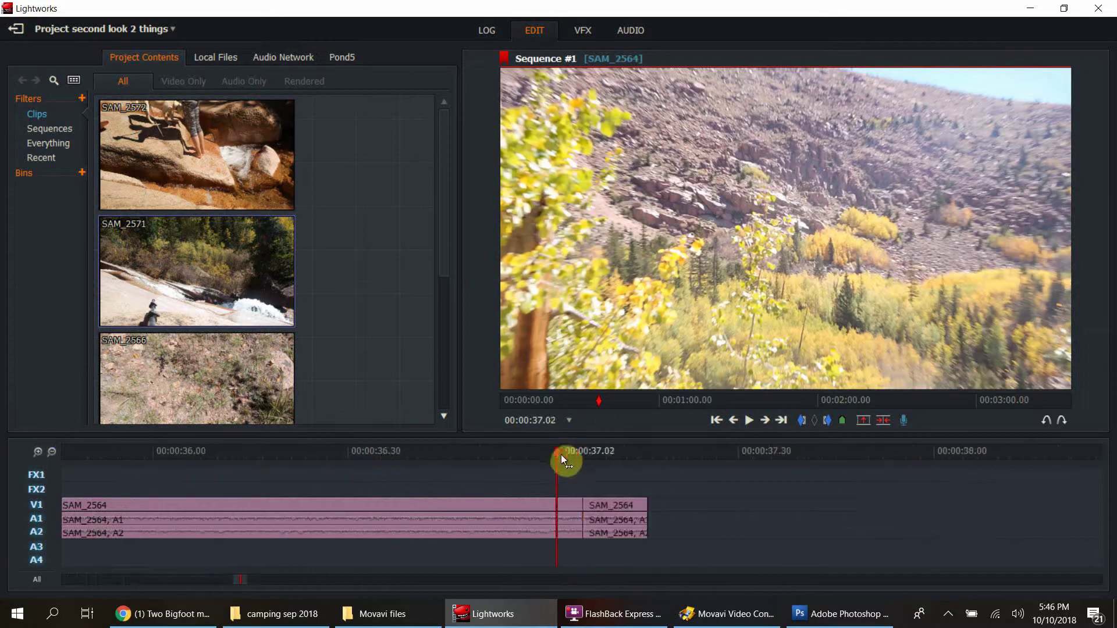
Drag the short SAM_2564 piece three frames later, then view the whole sequence.
left_click(611, 505)
left_click_drag(614, 501, 633, 504)
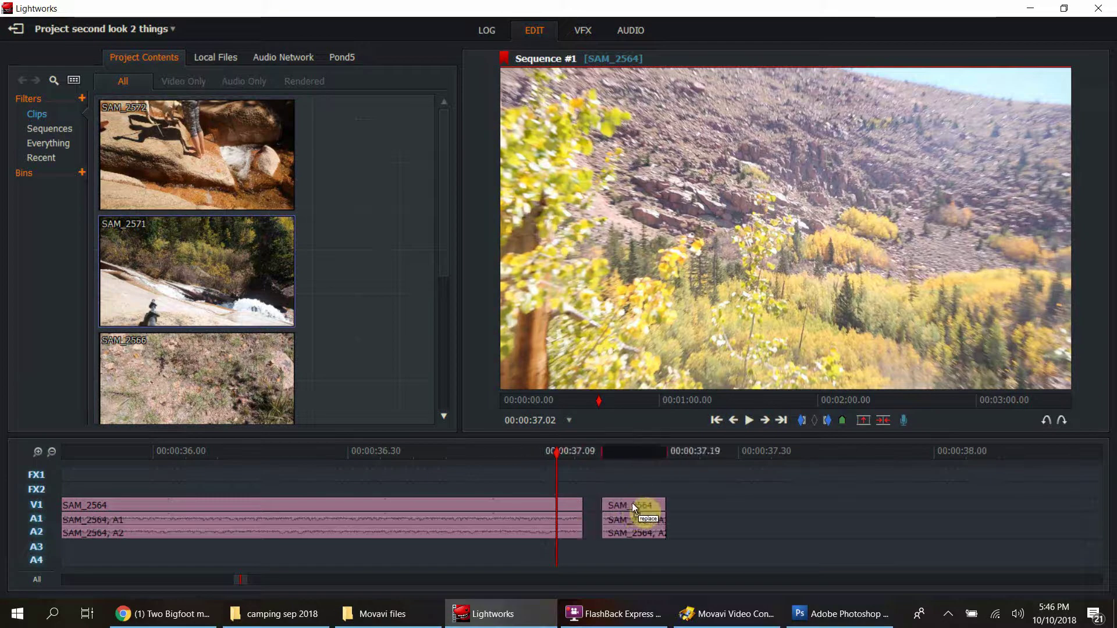
left_click(52, 453)
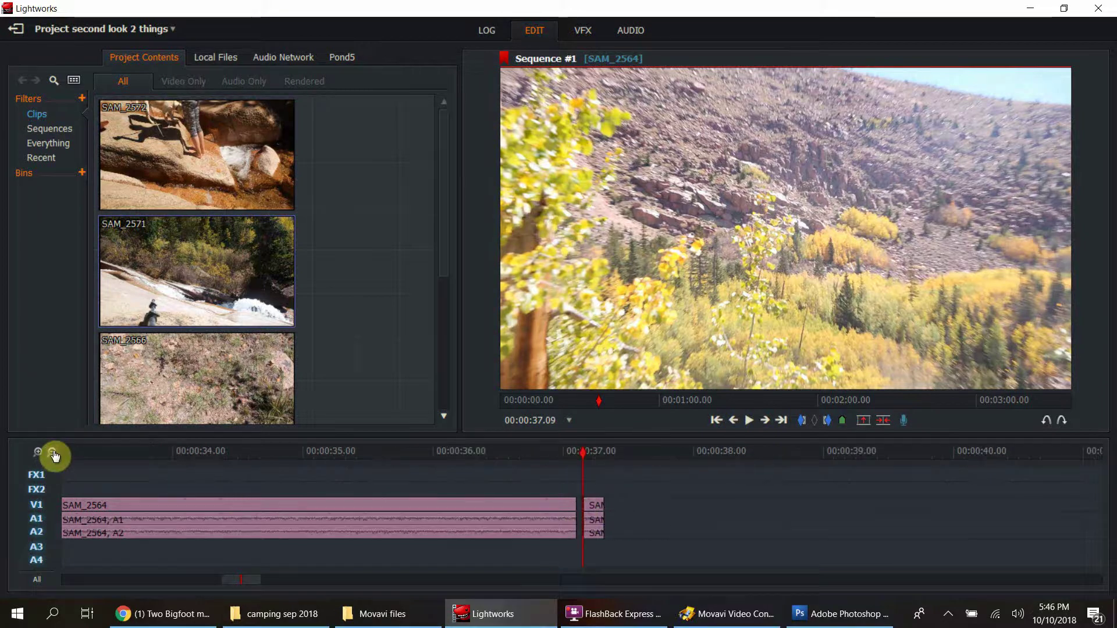
left_click(54, 455)
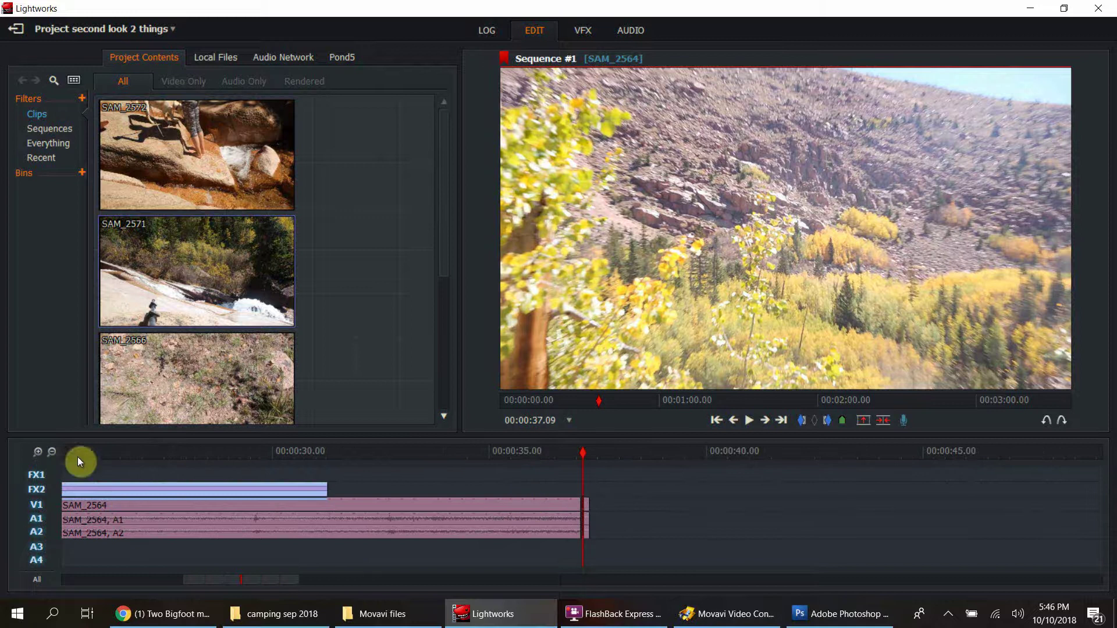
left_click(52, 452)
left_click(52, 453)
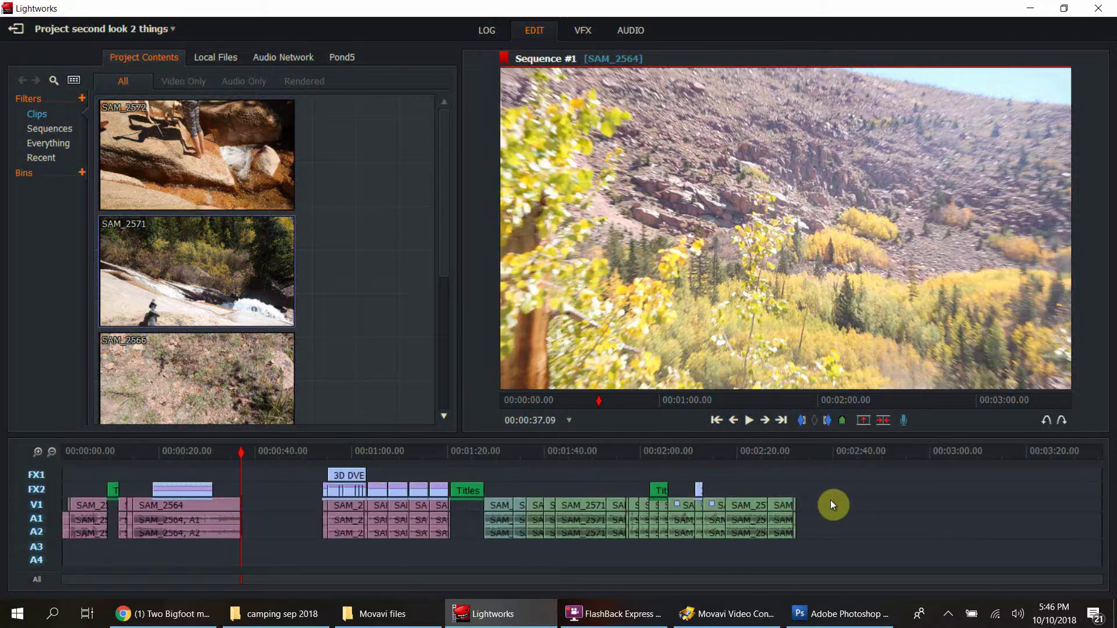
Adjust the edit points at the end of SAM_2564, leaving the FX1 and FX2 tracks out.
left_click(242, 499)
left_click(36, 474)
left_click(36, 490)
left_click(242, 508)
left_click(294, 473)
left_click(232, 489)
left_click(19, 451)
Mark the short piece just after 00:00:37 as a section.
left_click(37, 452)
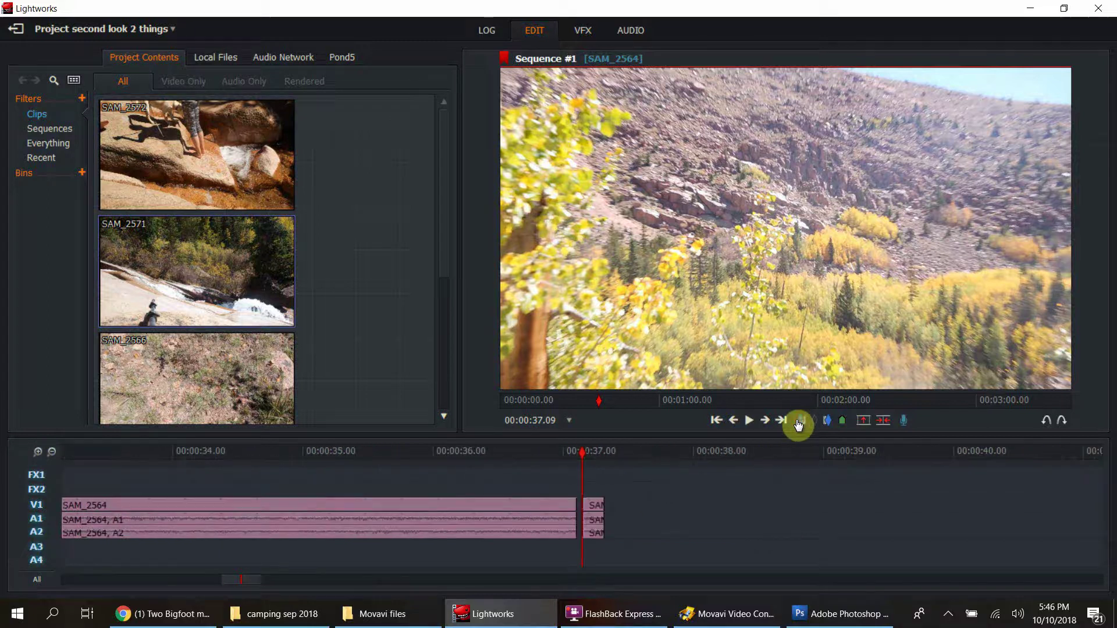
left_click(603, 453)
left_click(842, 421)
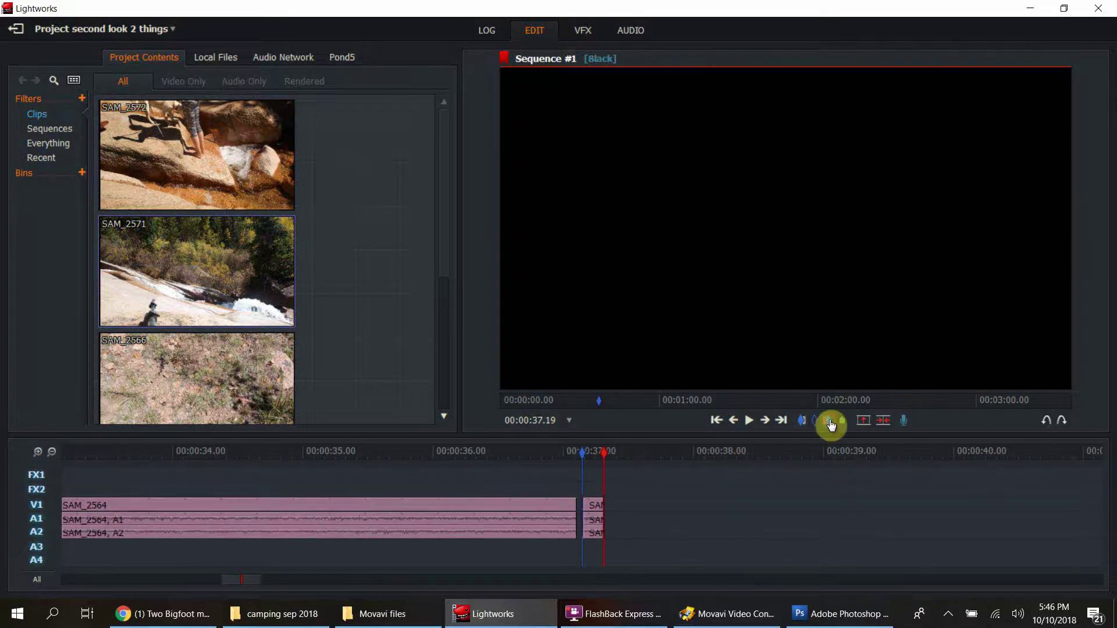
left_click(613, 511)
Copy the marked section into a new sequence, Sequence #1 (Section #1), and clear the in mark.
right_click(595, 506)
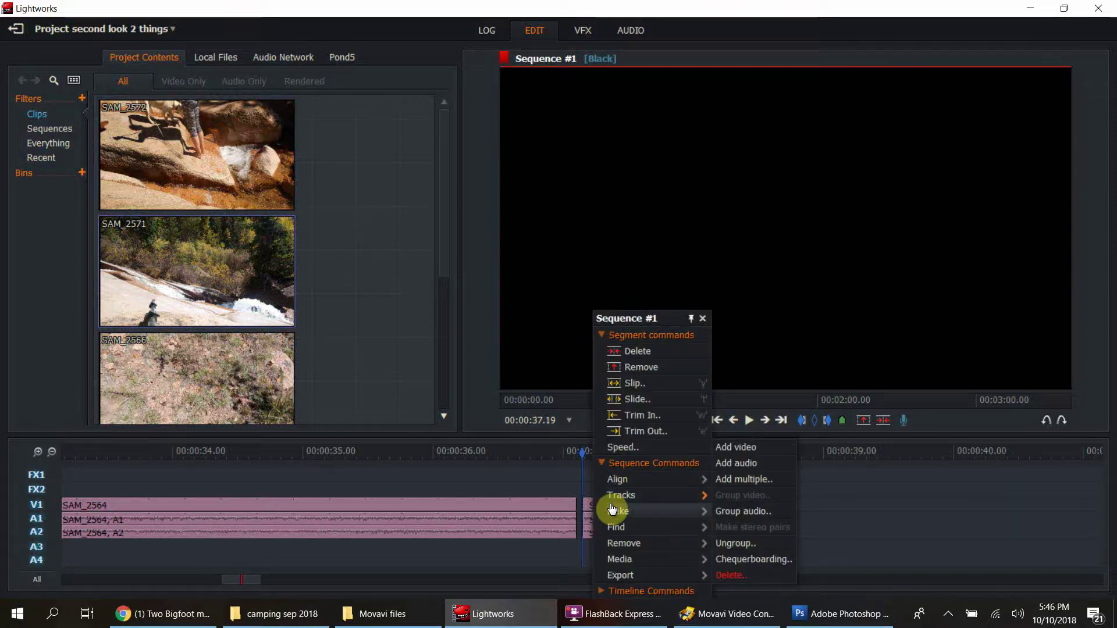
mouse_move(668, 515)
left_click(743, 527)
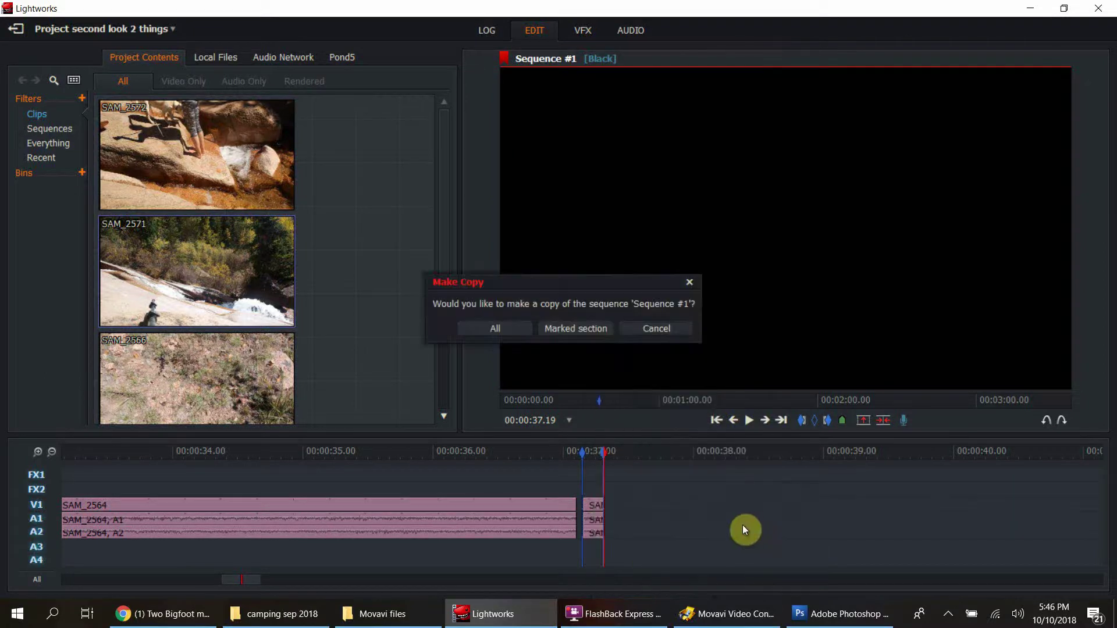
left_click(576, 328)
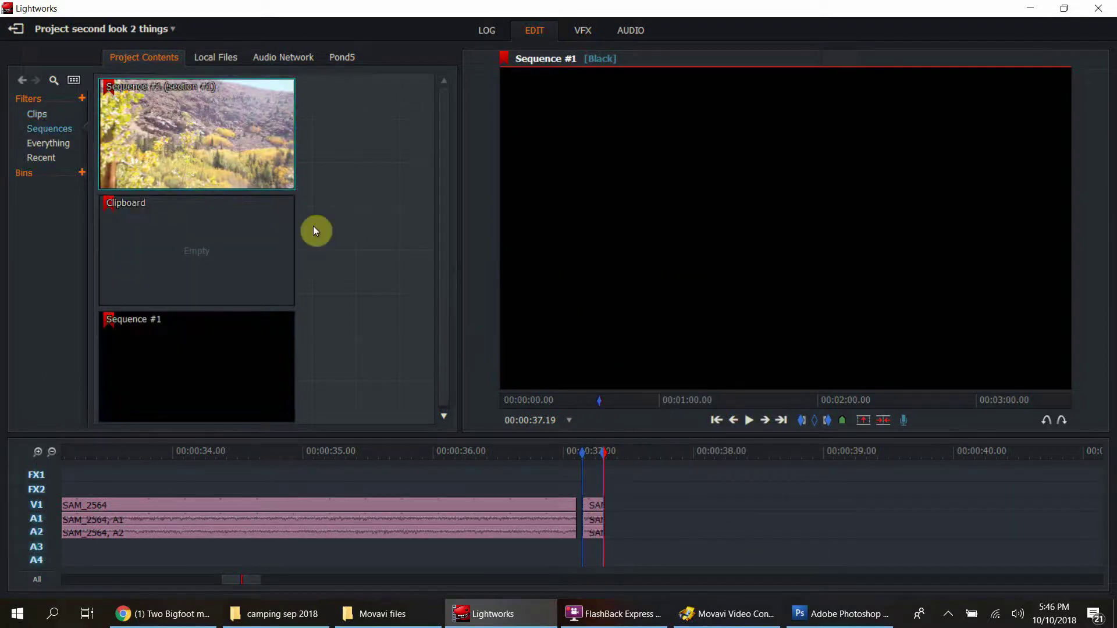
left_click_drag(202, 146, 412, 352)
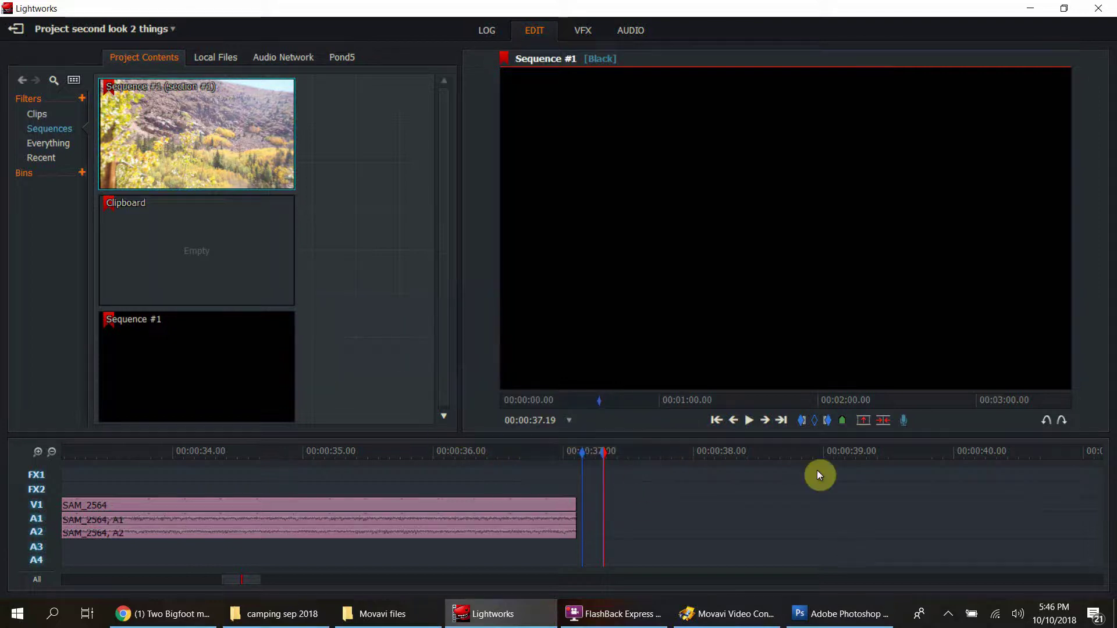
left_click(816, 426)
Place the copied section after the timeline's end near 00:02:35 and select it.
left_click(53, 453)
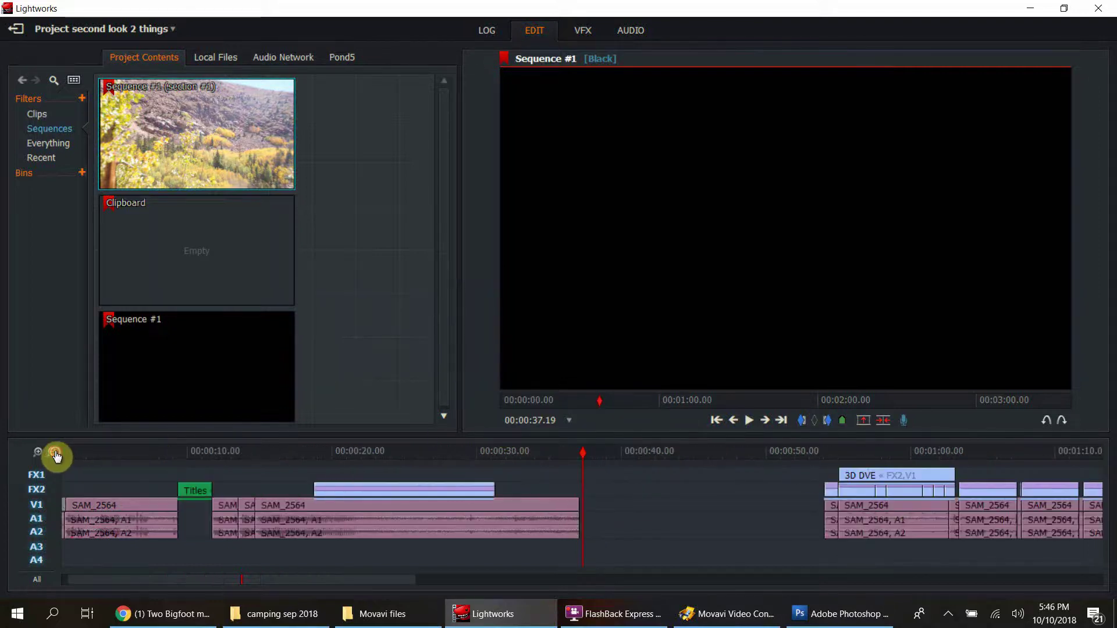
left_click(54, 454)
left_click_drag(162, 134, 811, 505)
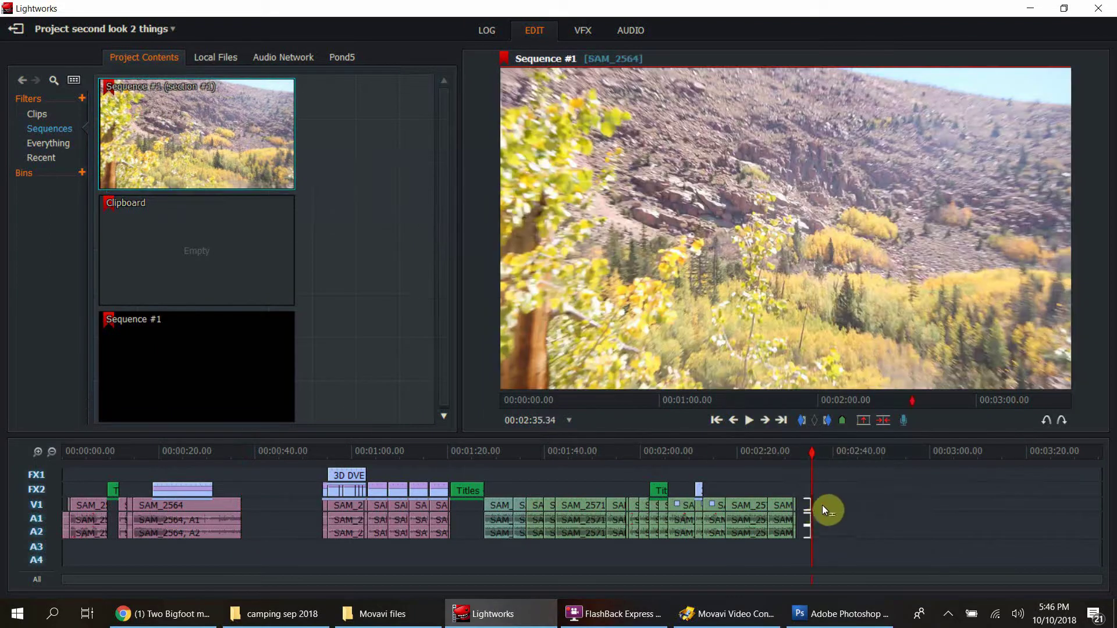
left_click(37, 453)
left_click(37, 453)
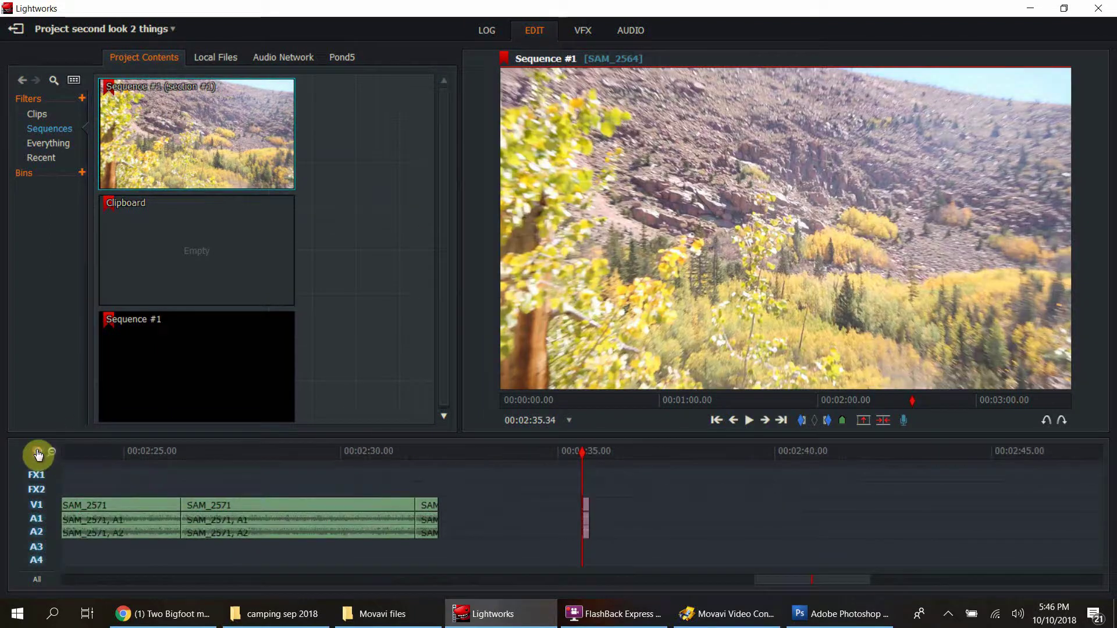
left_click(37, 453)
left_click(38, 453)
left_click(619, 492)
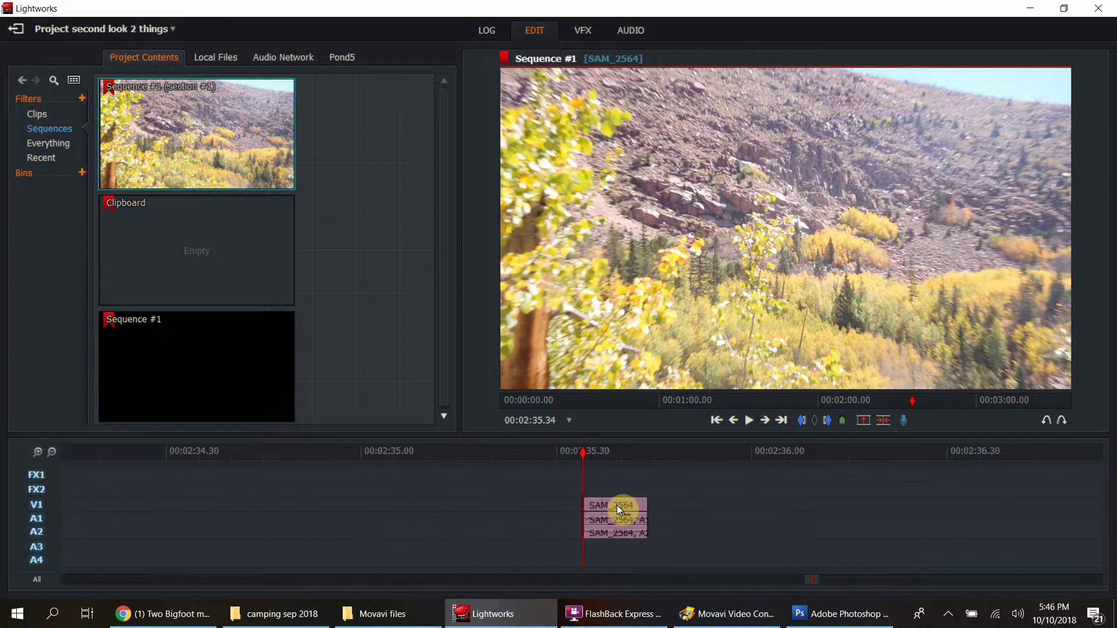
Set the placed SAM_2564 piece's speed to 2%.
right_click(618, 507)
left_click(650, 464)
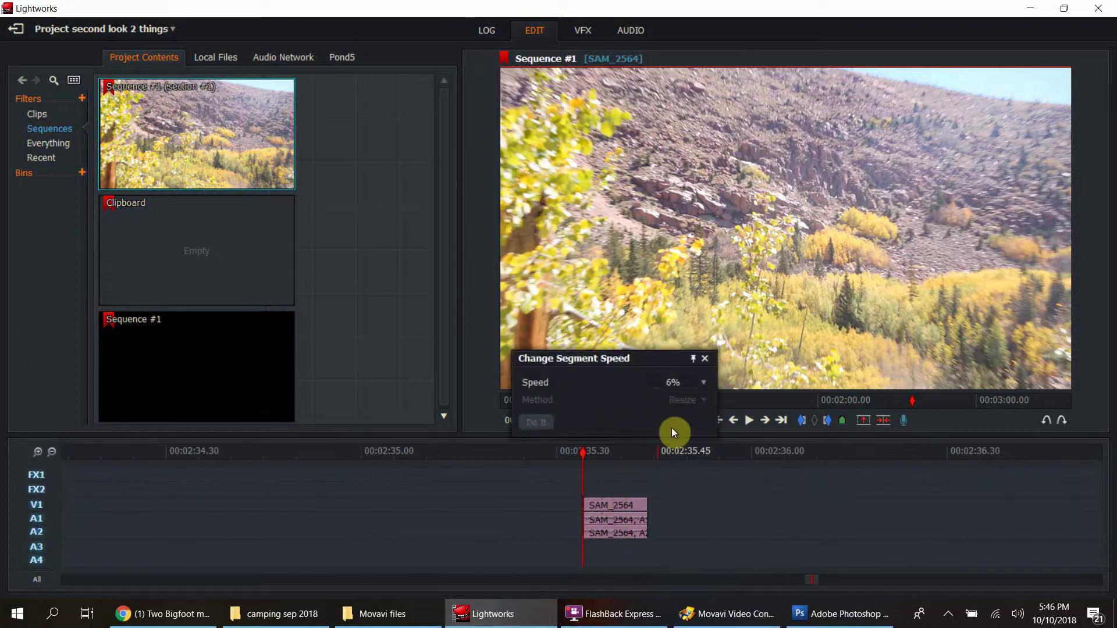
left_click(669, 381)
type("2")
key("Return")
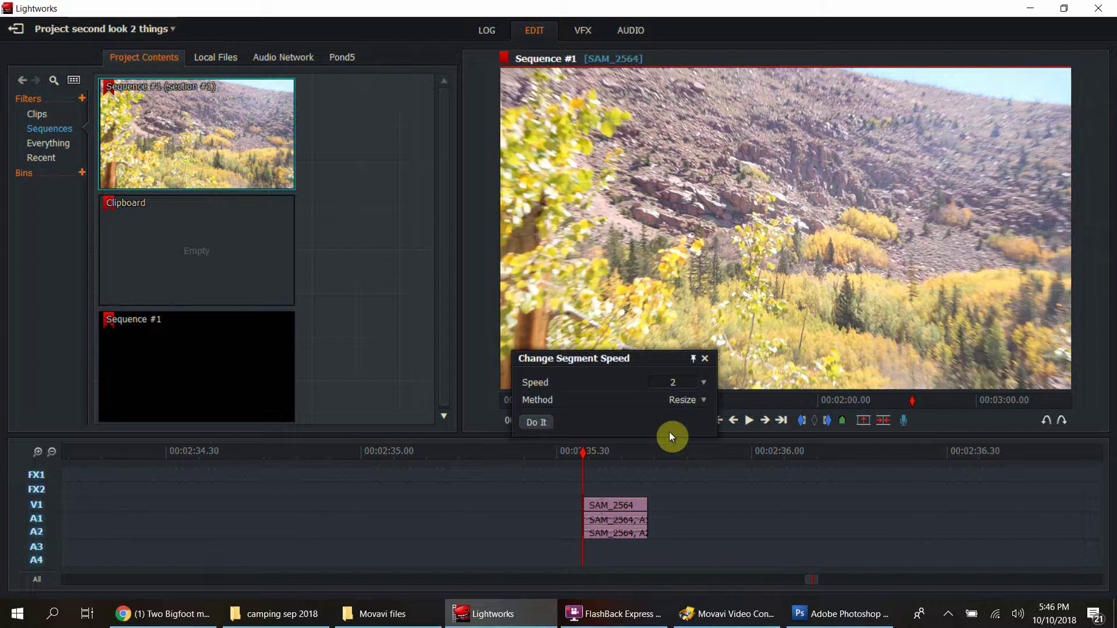
left_click(536, 422)
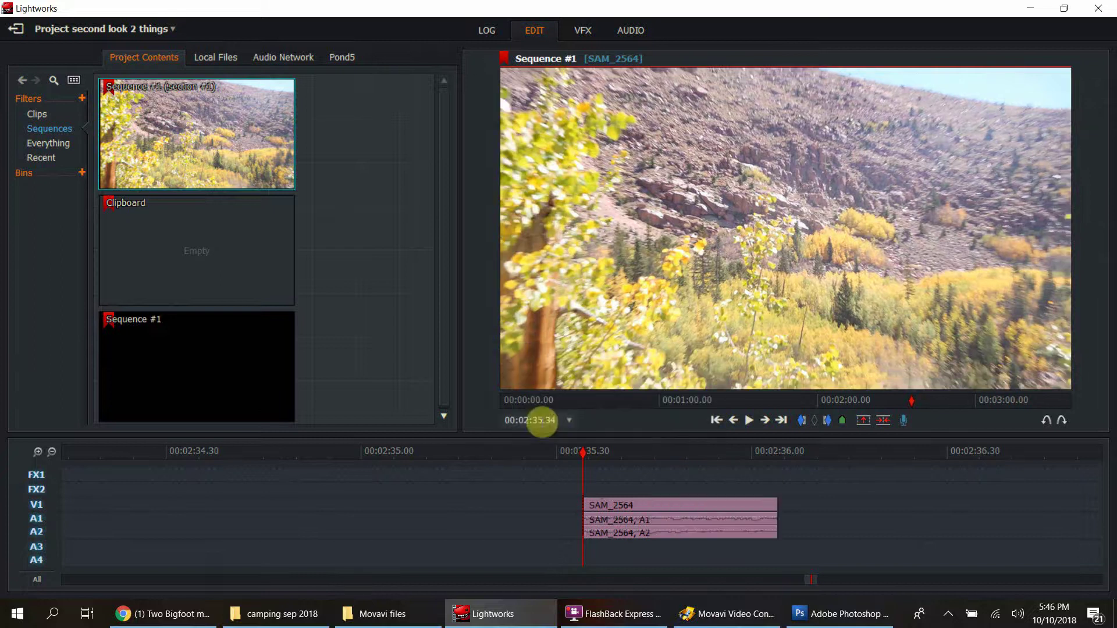
left_click(51, 452)
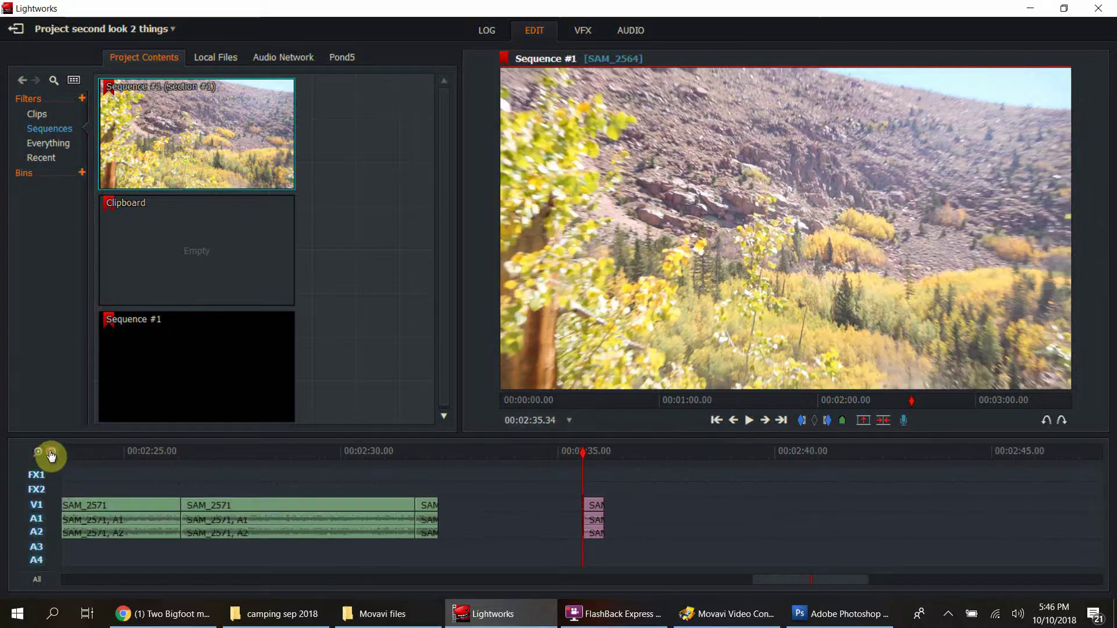
Drag the slowed piece from past the end into the gap after SAM_2564 near 00:00:42.
left_click(53, 455)
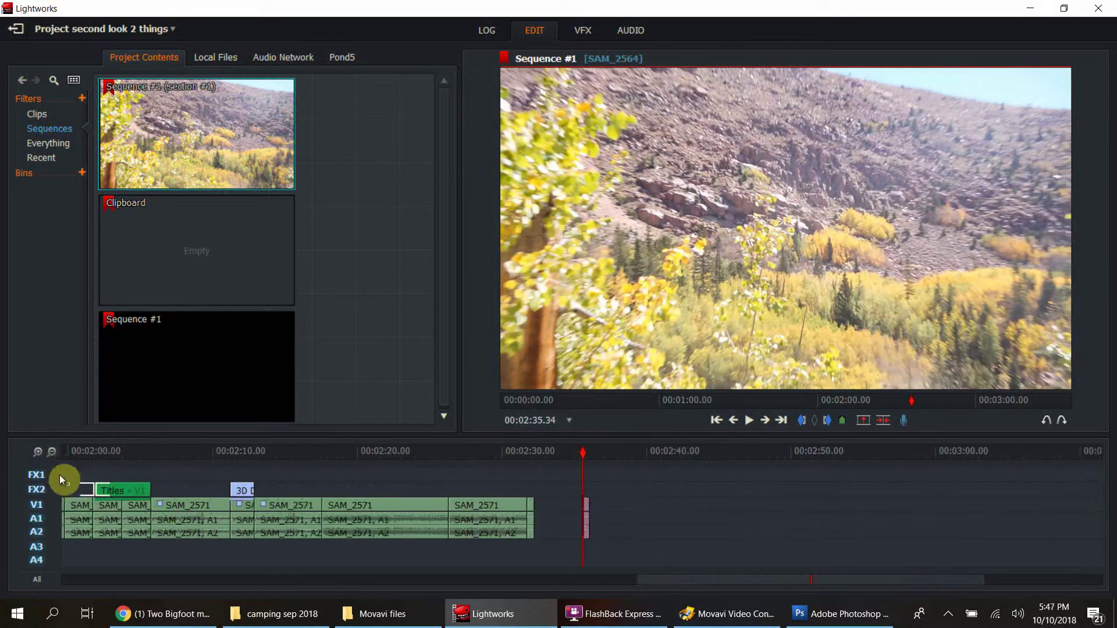
left_click(53, 453)
left_click(474, 480)
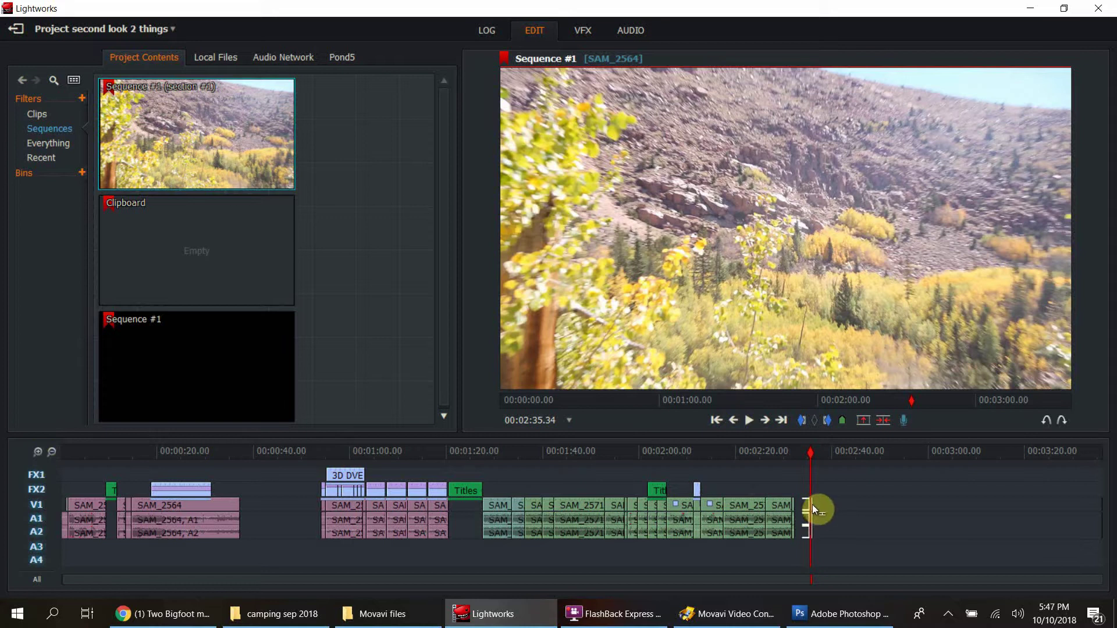
left_click_drag(811, 505, 267, 501)
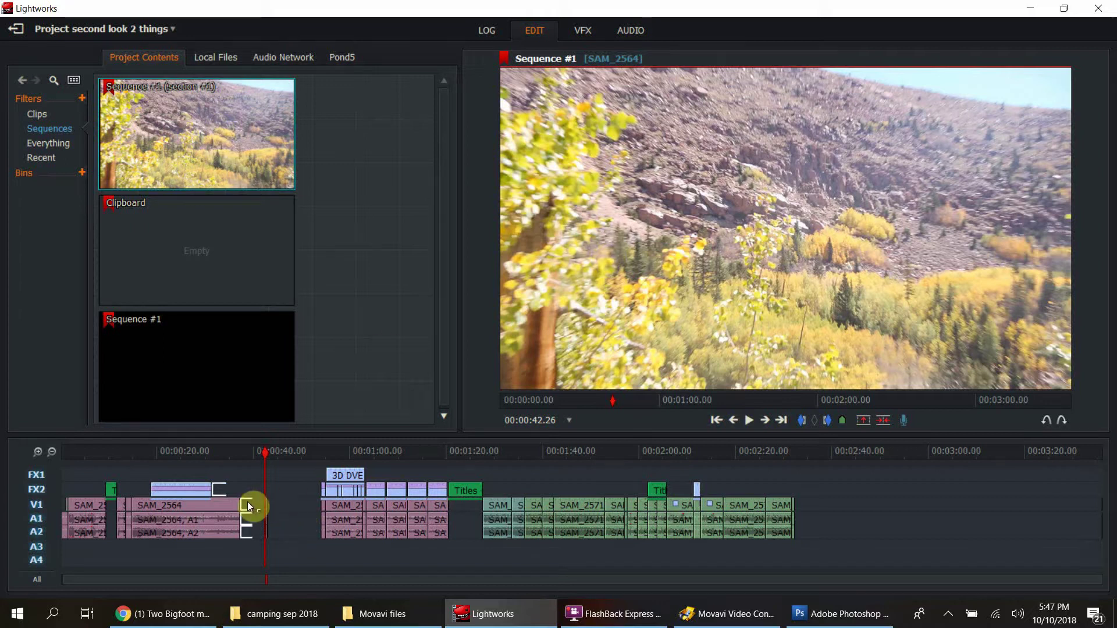
Close both gaps after the slowed piece so the later clips, 3D DVE and titles follow on.
right_click(290, 507)
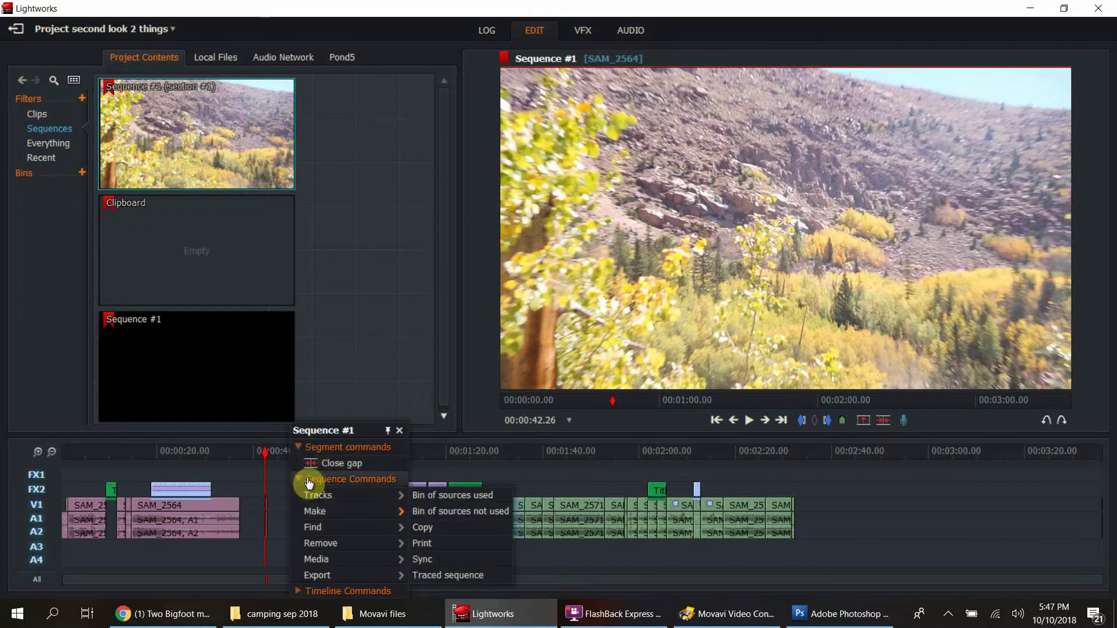
left_click(310, 464)
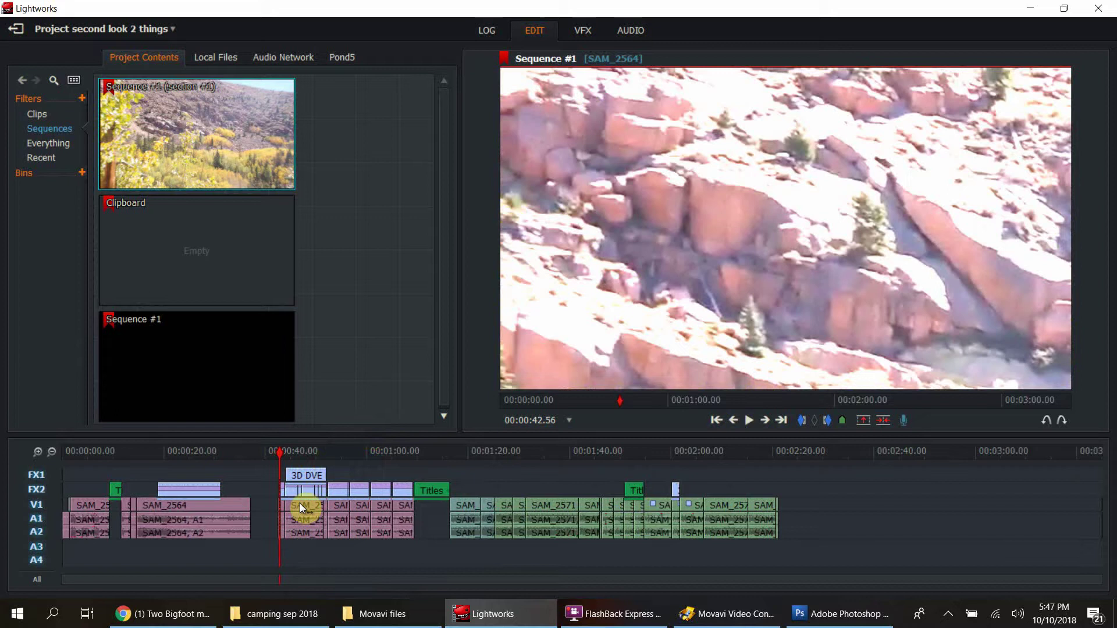
right_click(264, 505)
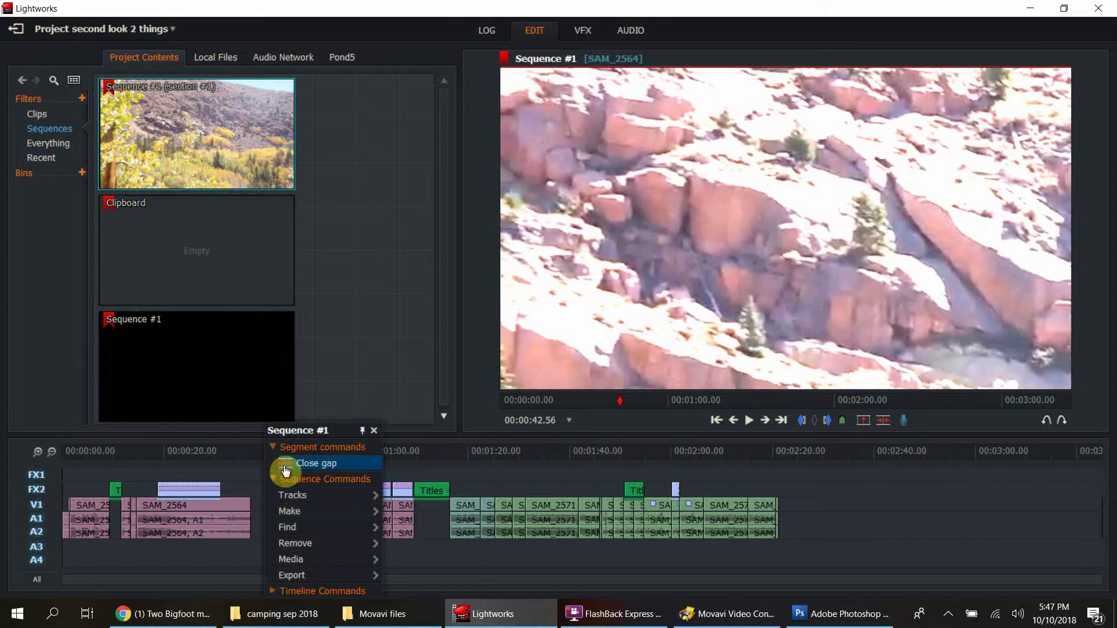
left_click(284, 466)
Play back the slowed section around 00:00:37.31 to check the alignment.
left_click(38, 452)
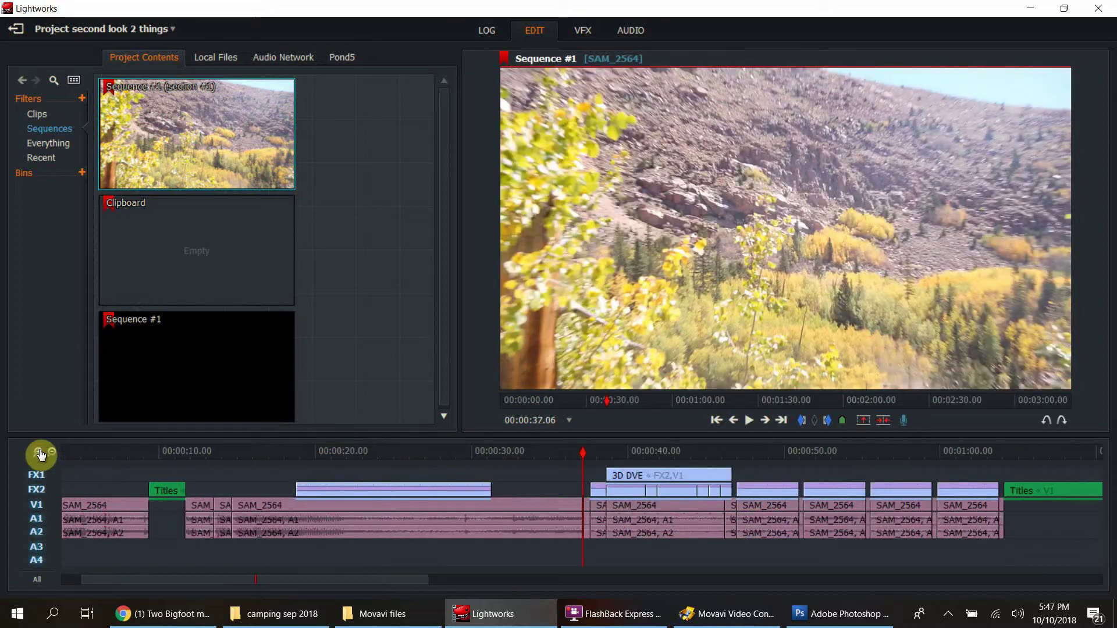
left_click(38, 452)
left_click(748, 420)
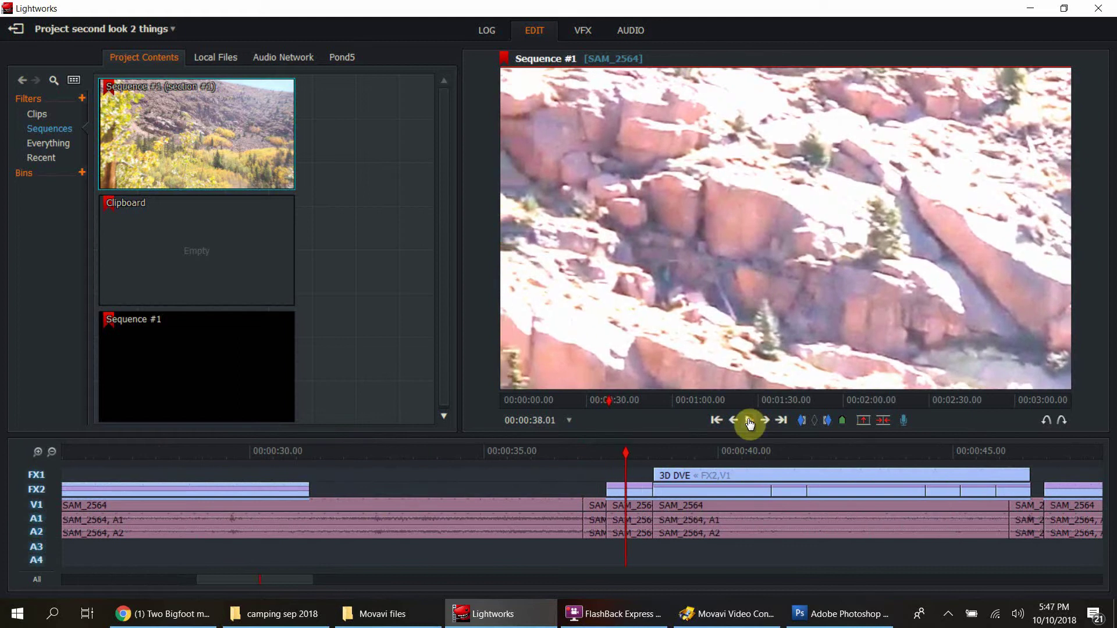
left_click(52, 452)
left_click(574, 455)
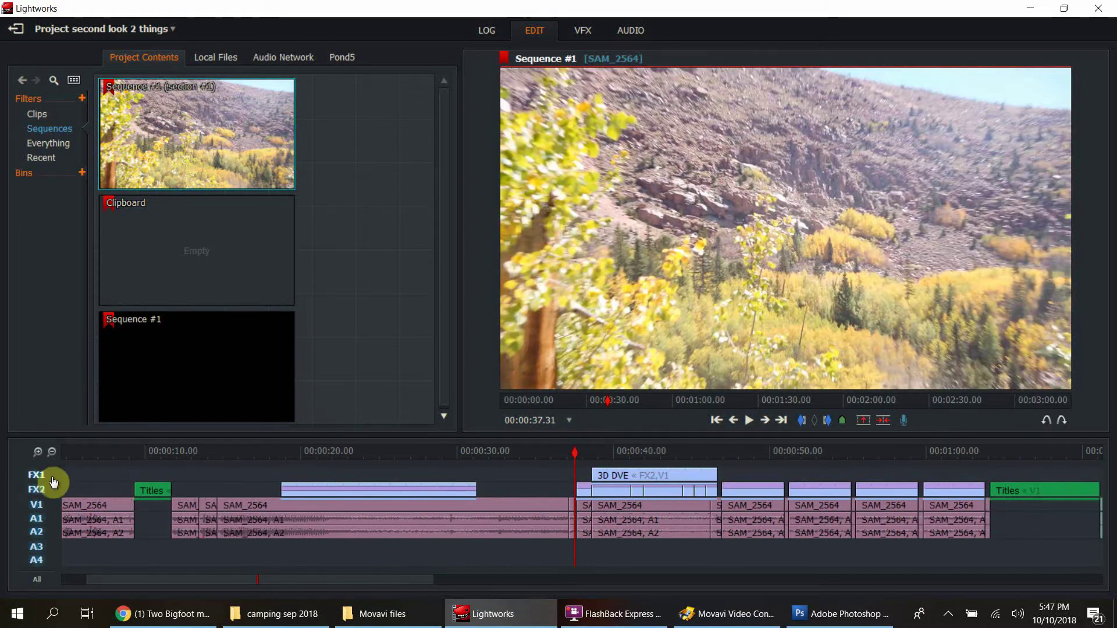
left_click(52, 454)
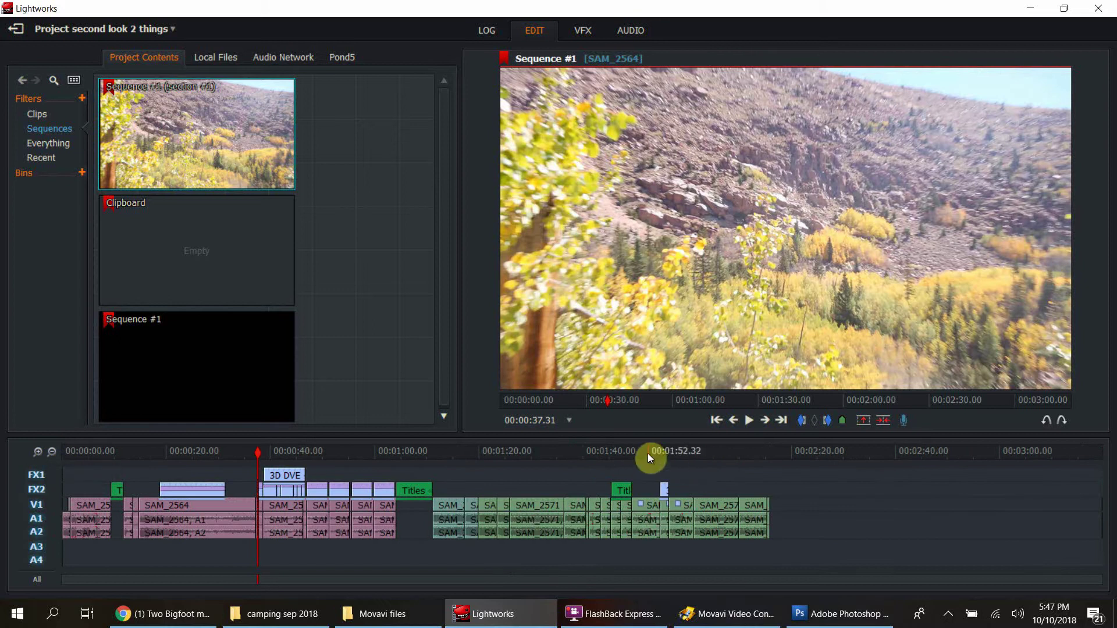